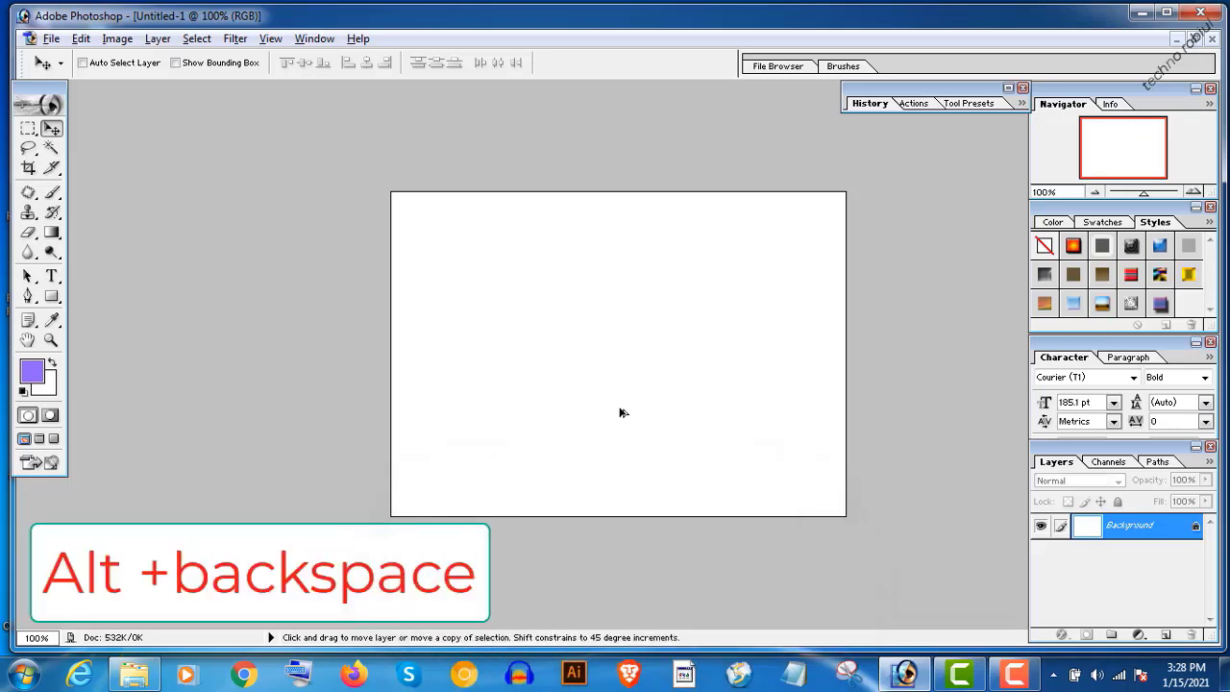
Step: Fill the background with the purple foreground colour and set the Horizontal Type tool's text colour to near-black #010004
key(alt+BackSpace)
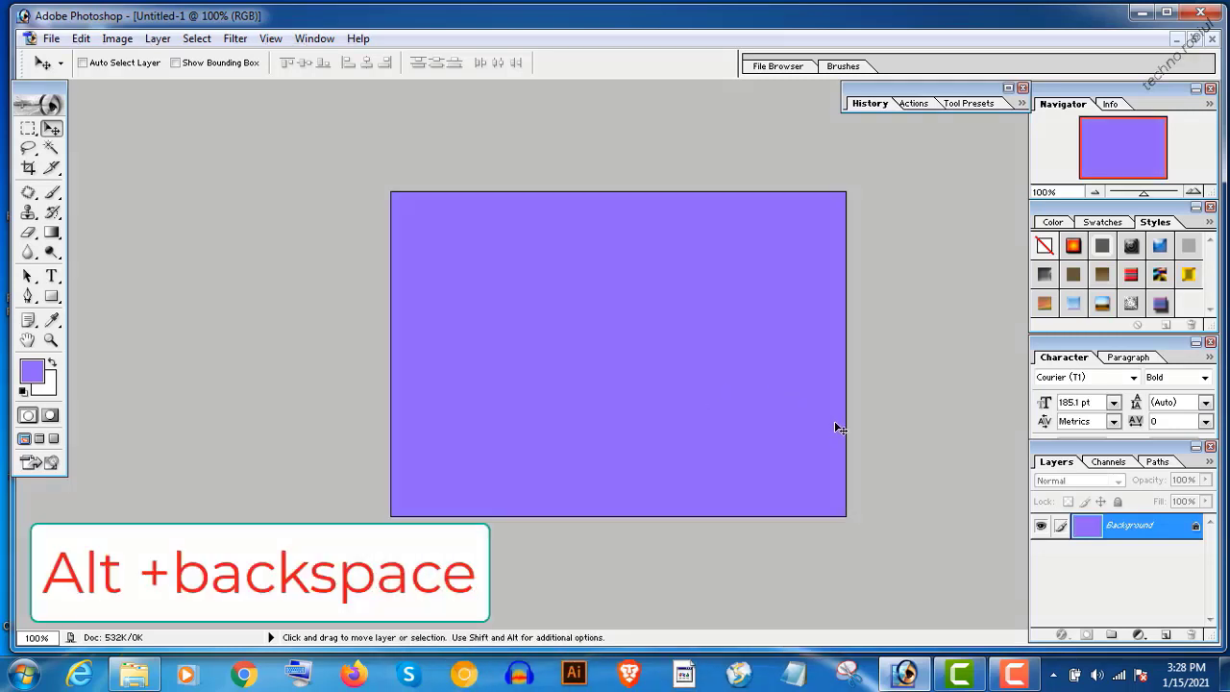
click(53, 276)
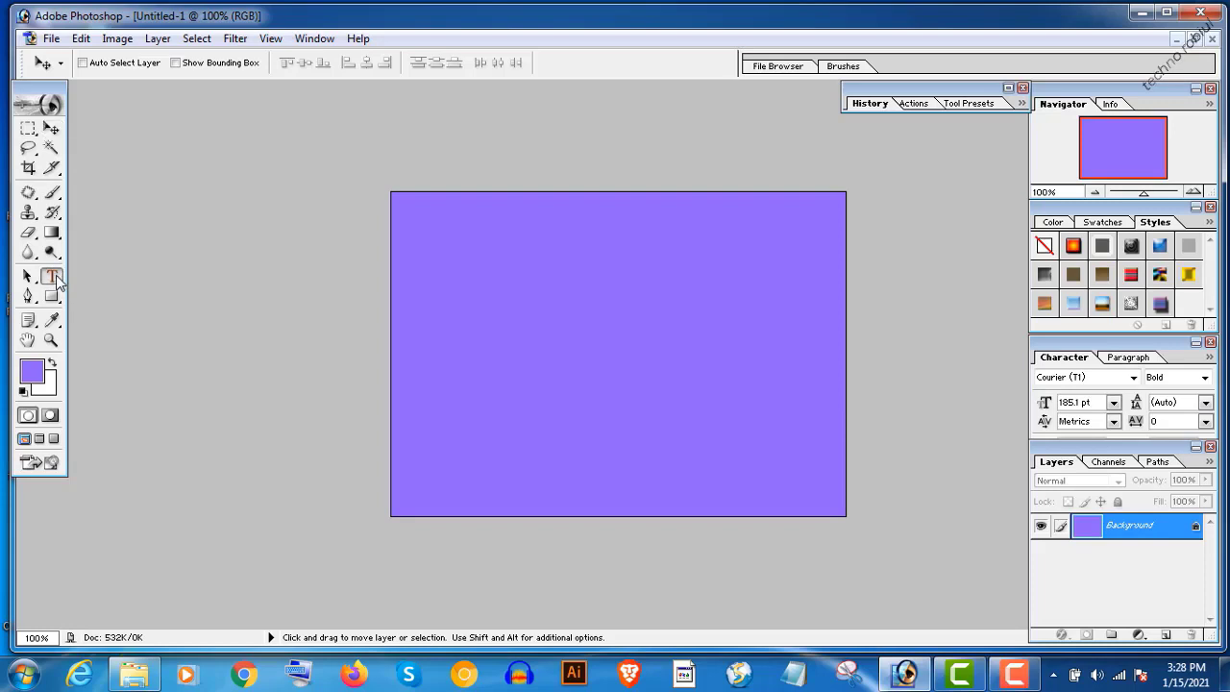
click(55, 281)
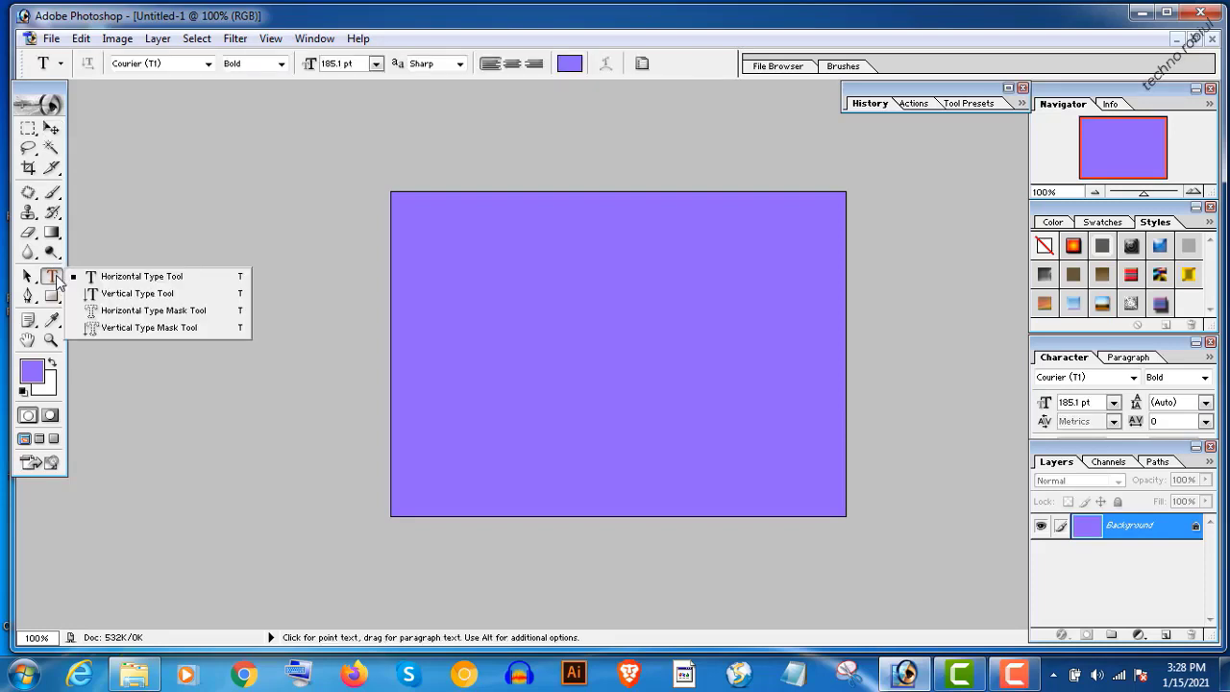
drag(538, 45, 620, 95)
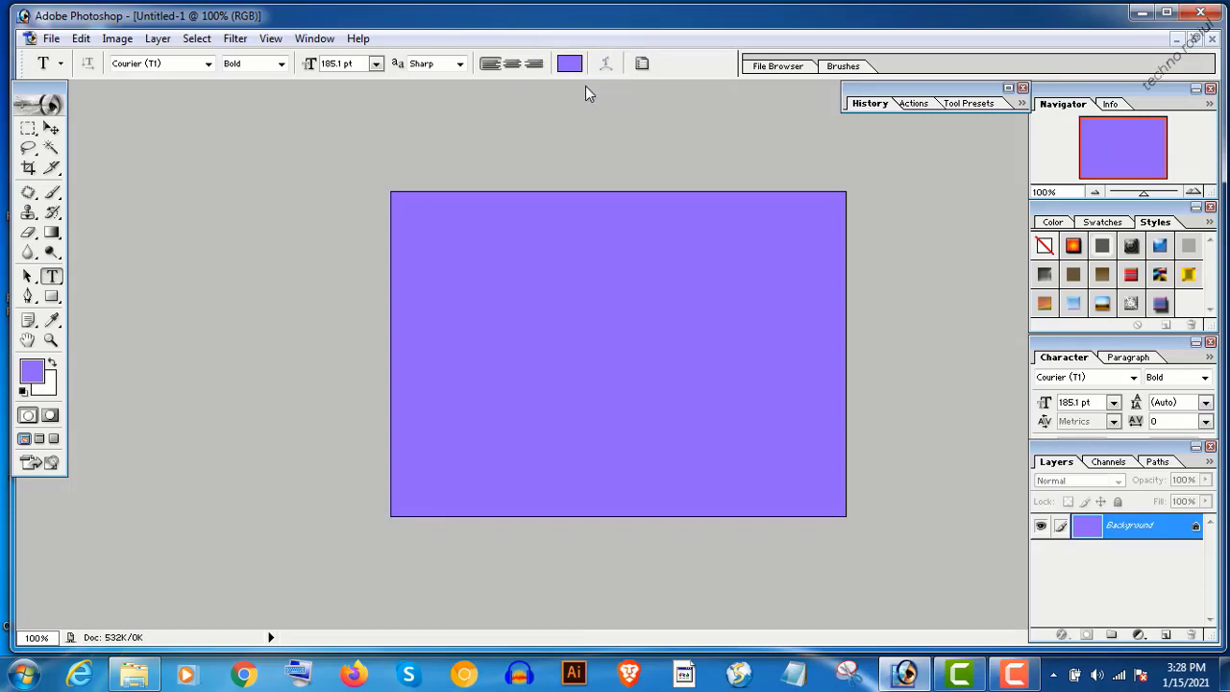
click(569, 64)
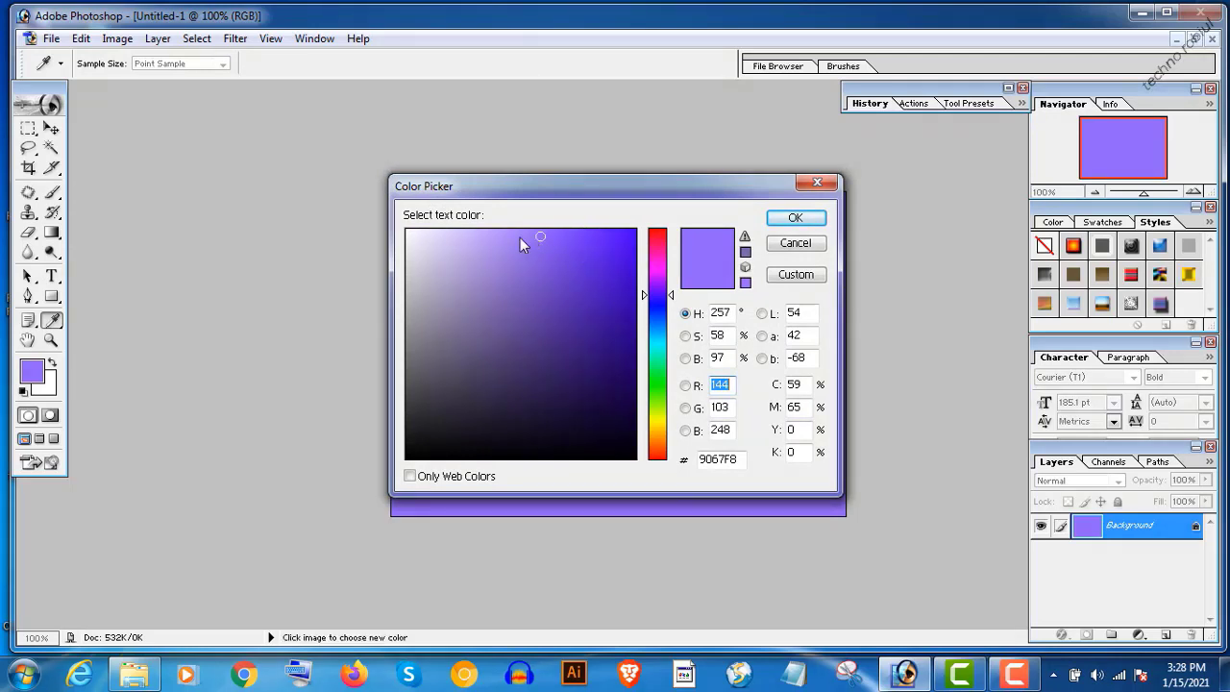
drag(597, 433, 629, 453)
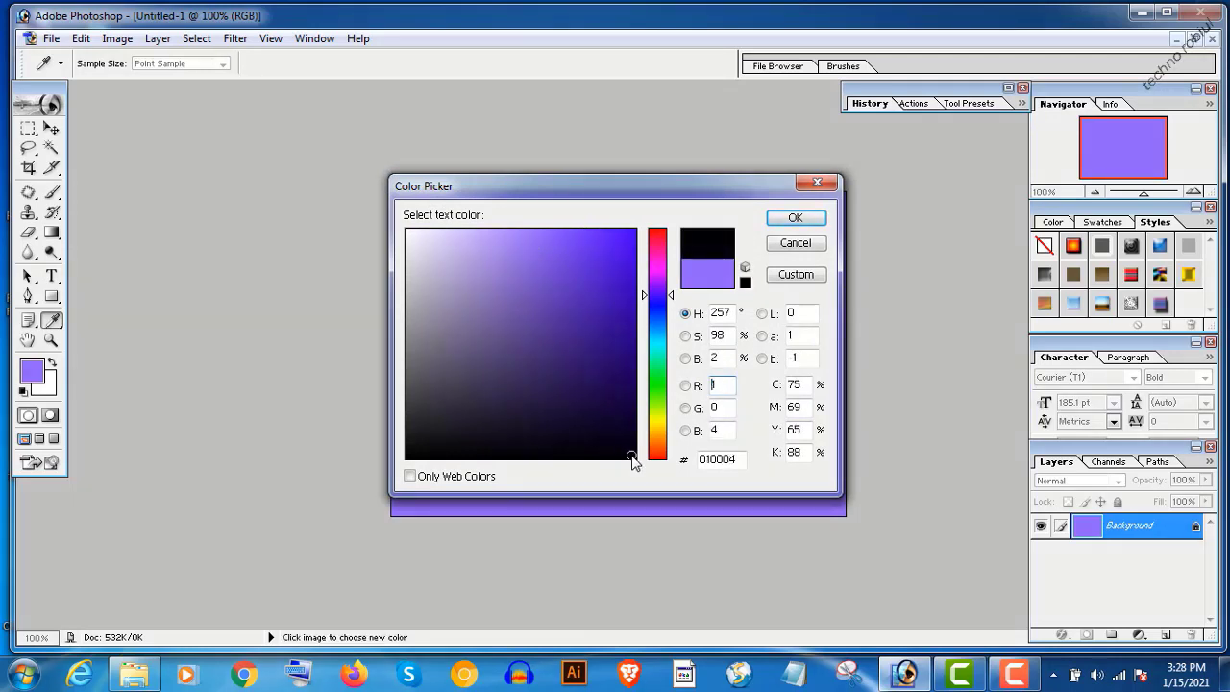
key(Return)
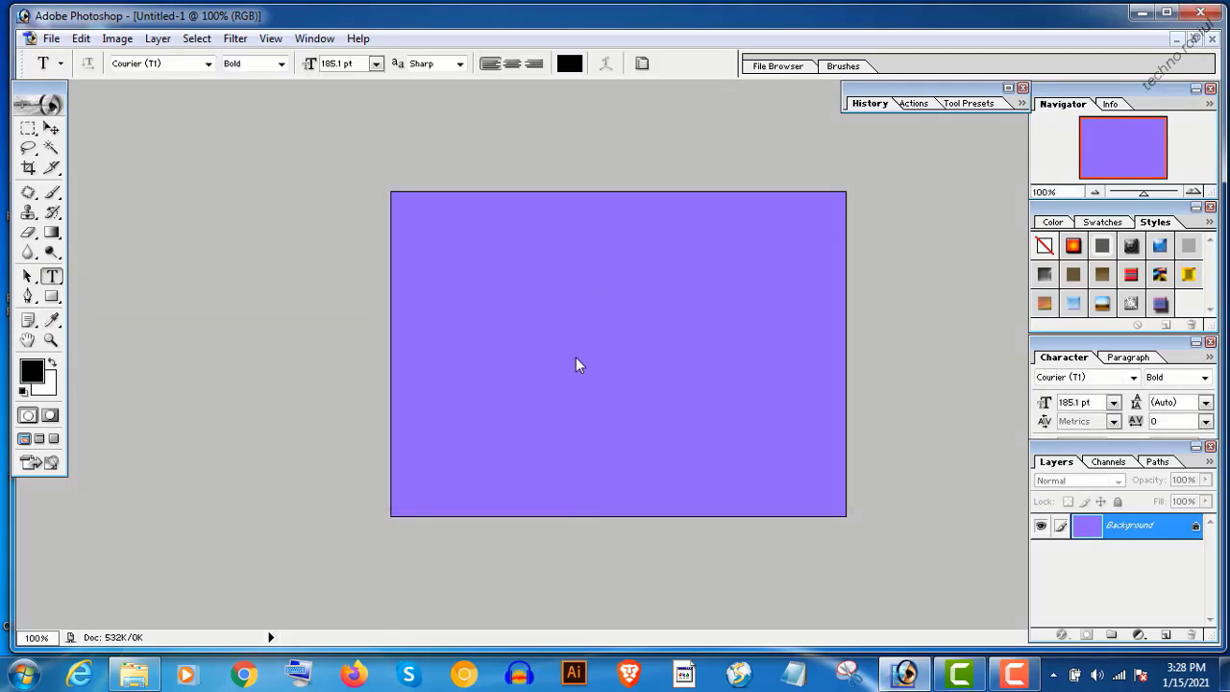
Step: Add the text "Tips" to the canvas in Courier (T1) Bold at 185.1 pt
click(487, 338)
text(ti)
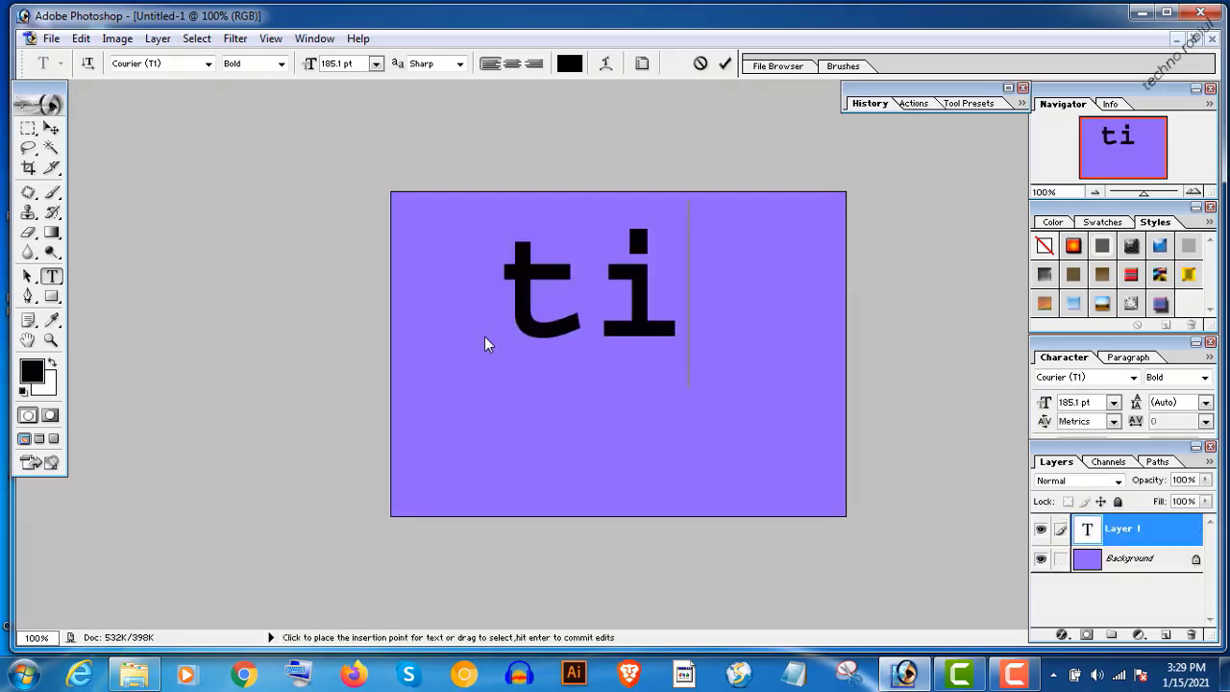
key(BackSpace)
key(BackSpace)
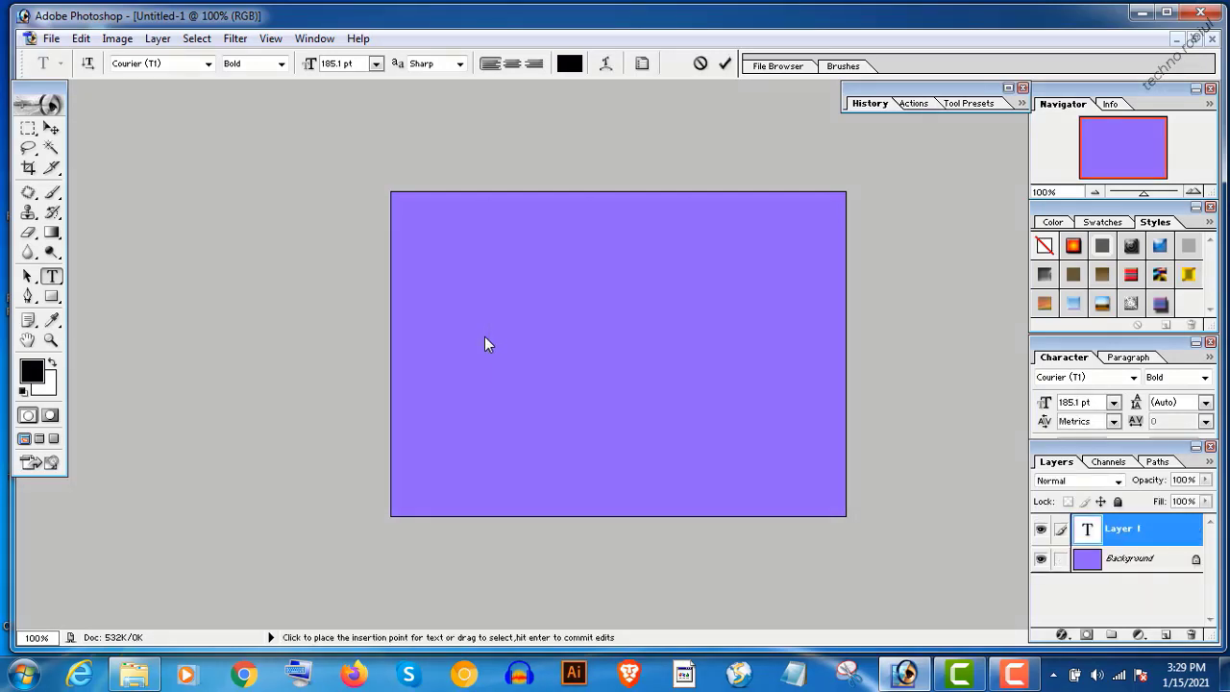
text(Tips)
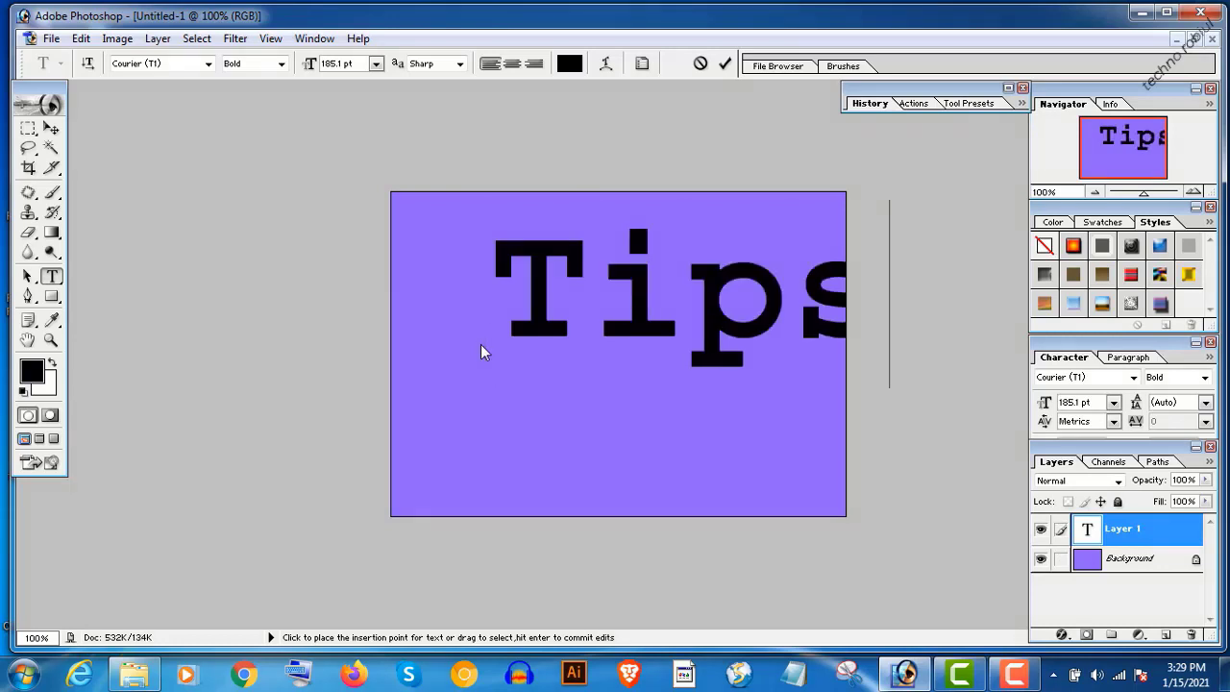
double_click(521, 294)
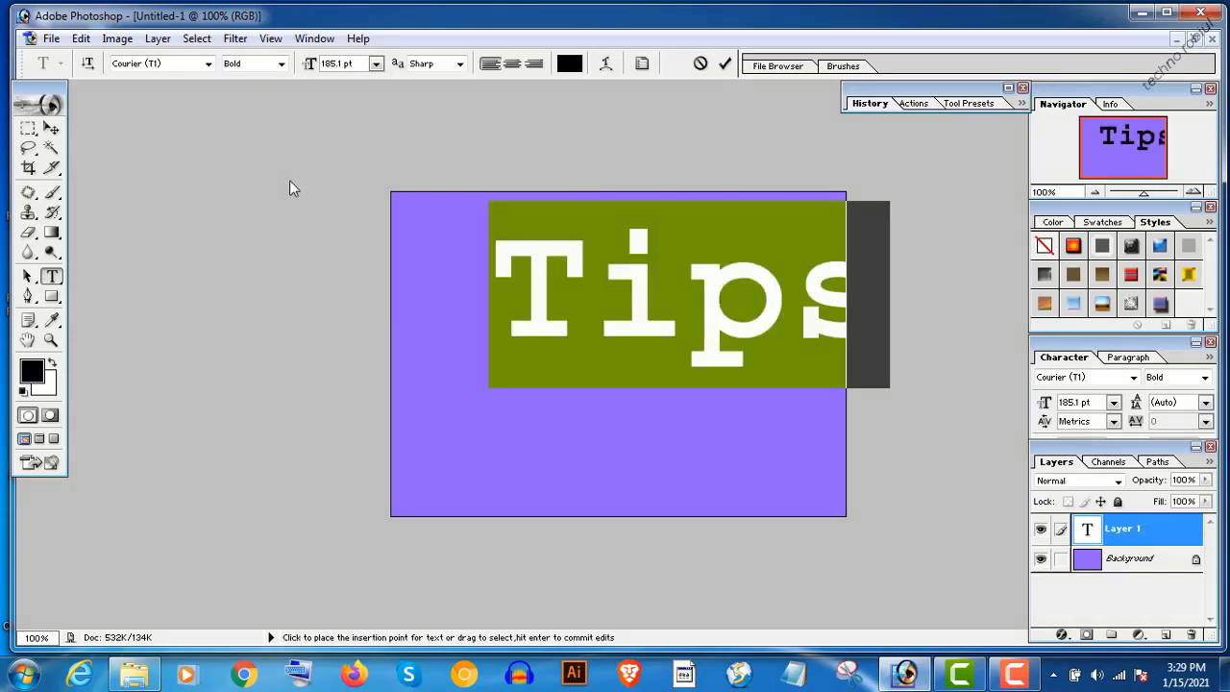
click(52, 129)
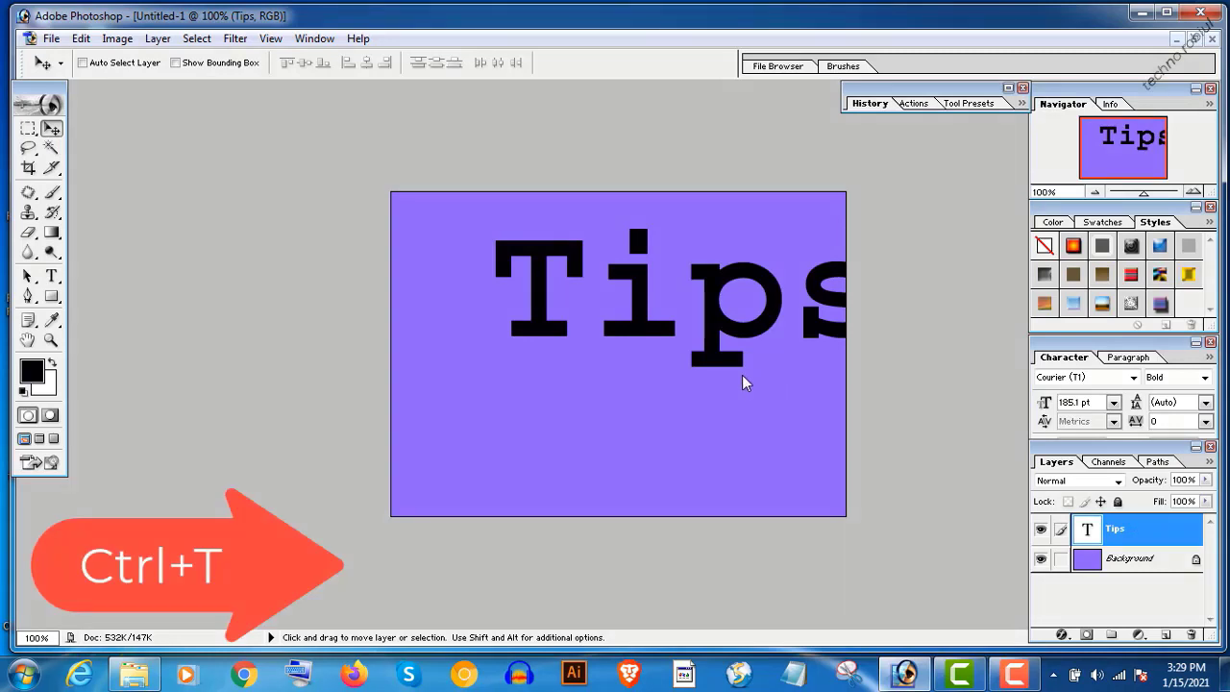
Step: Scale the "Tips" text to about 81% width and 89% height and centre it on the canvas with Free Transform
key(ctrl+t)
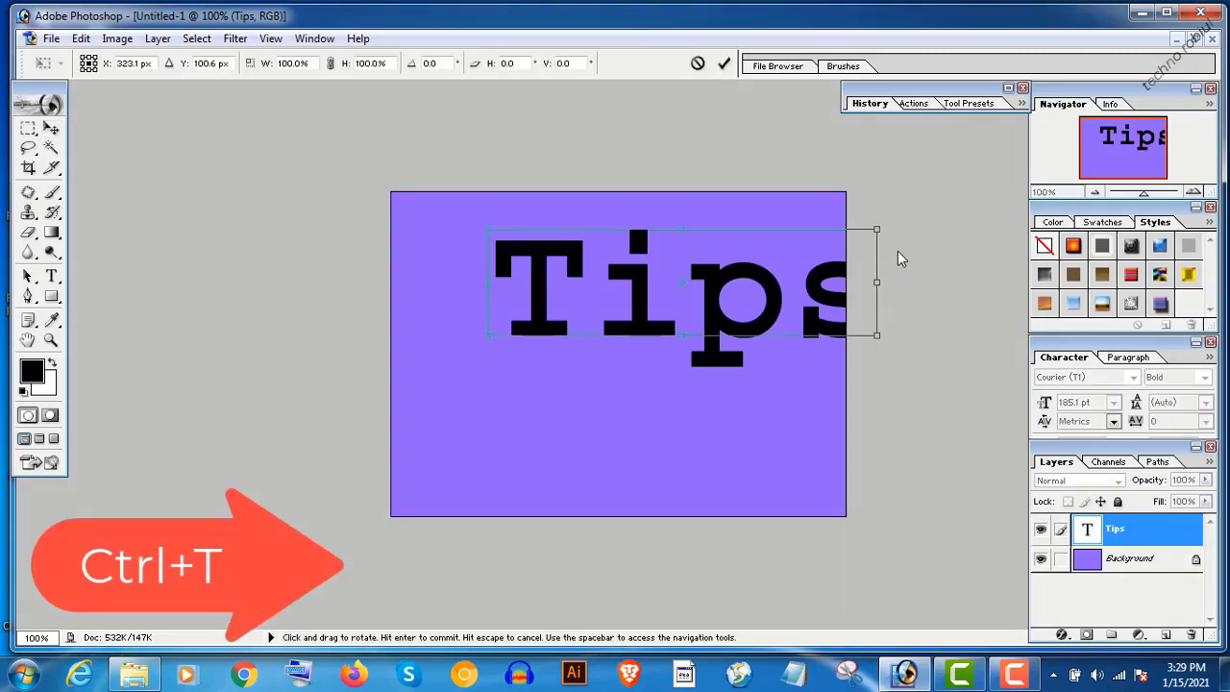
drag(882, 229, 808, 255)
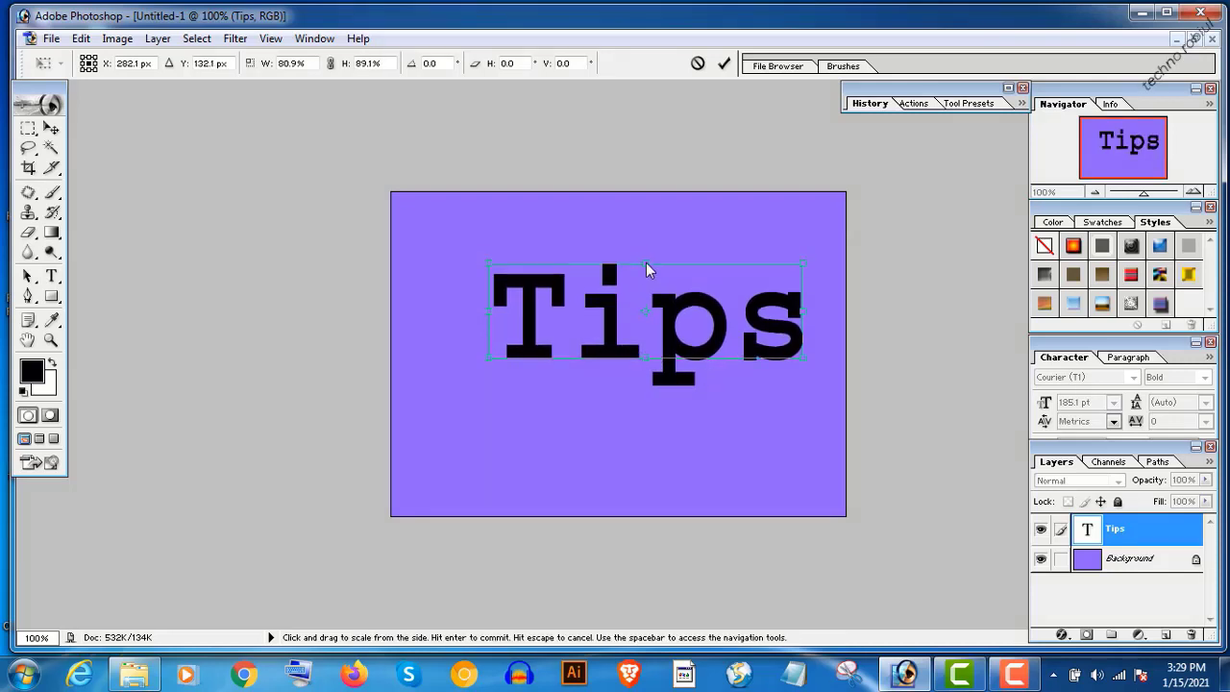
drag(671, 299, 641, 326)
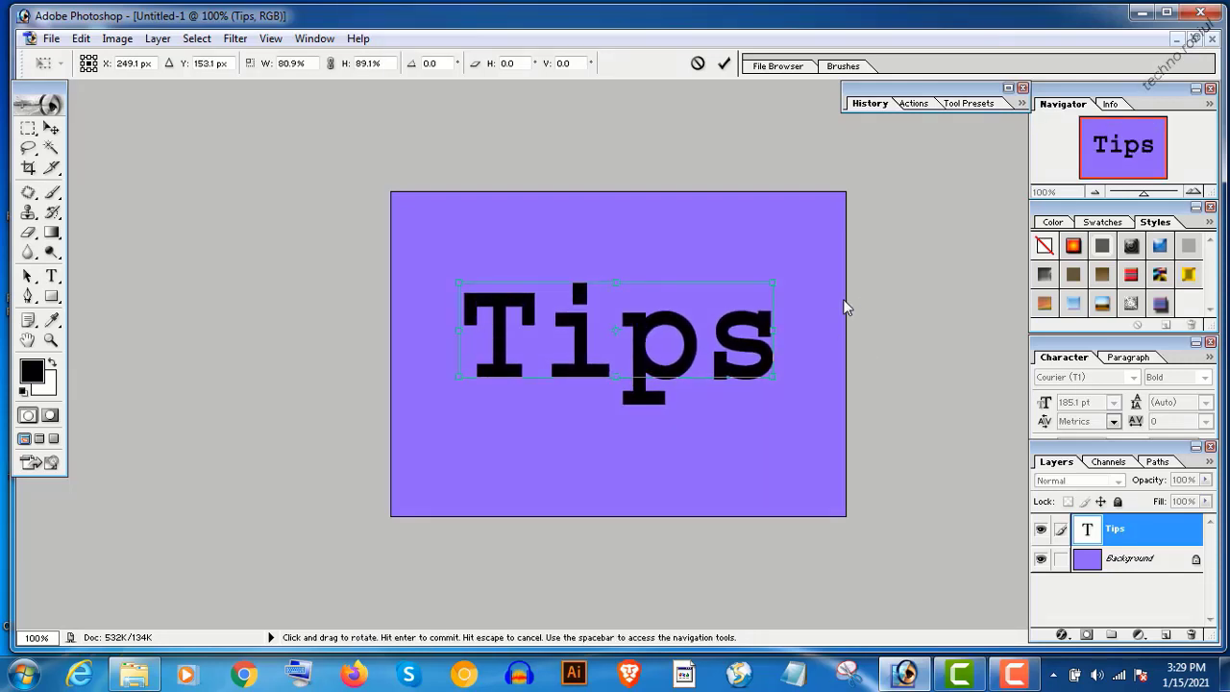
click(725, 63)
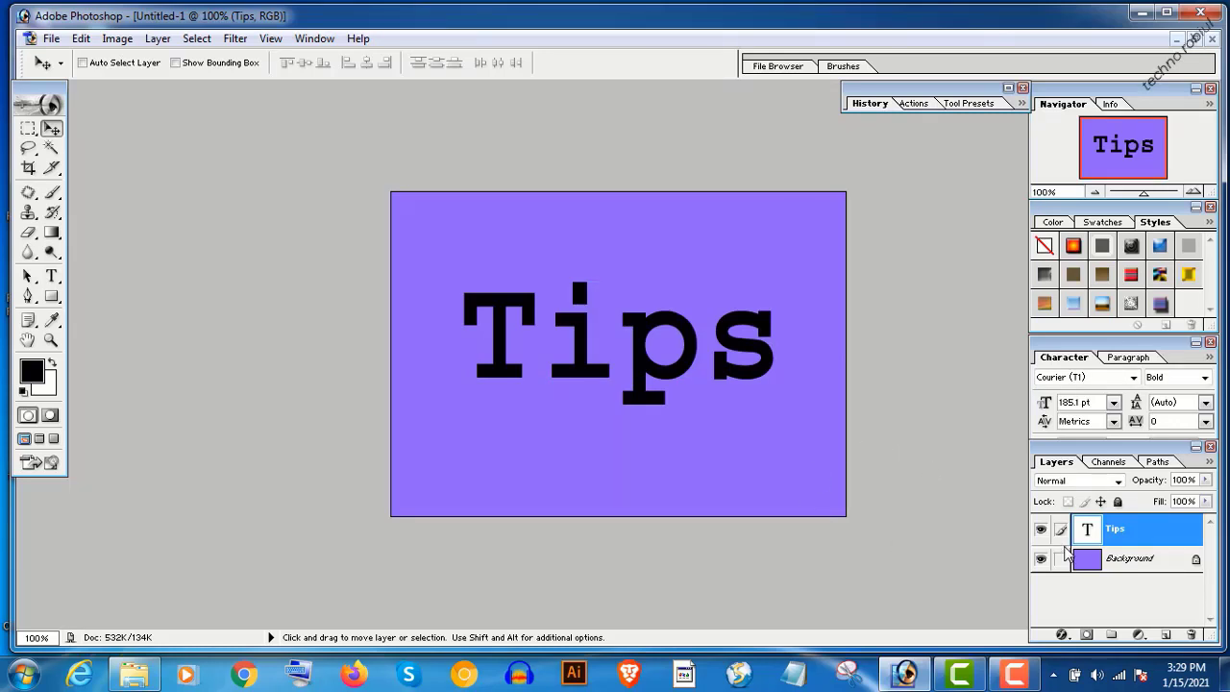
Step: Enable the Bevel and Emboss effect in the Tips text layer's blending options
mouse_move(1056, 528)
mouse_down()
mouse_move(1152, 544)
mouse_move(1107, 564)
mouse_move(1047, 562)
mouse_move(1170, 575)
mouse_move(1163, 544)
mouse_move(1149, 547)
mouse_up()
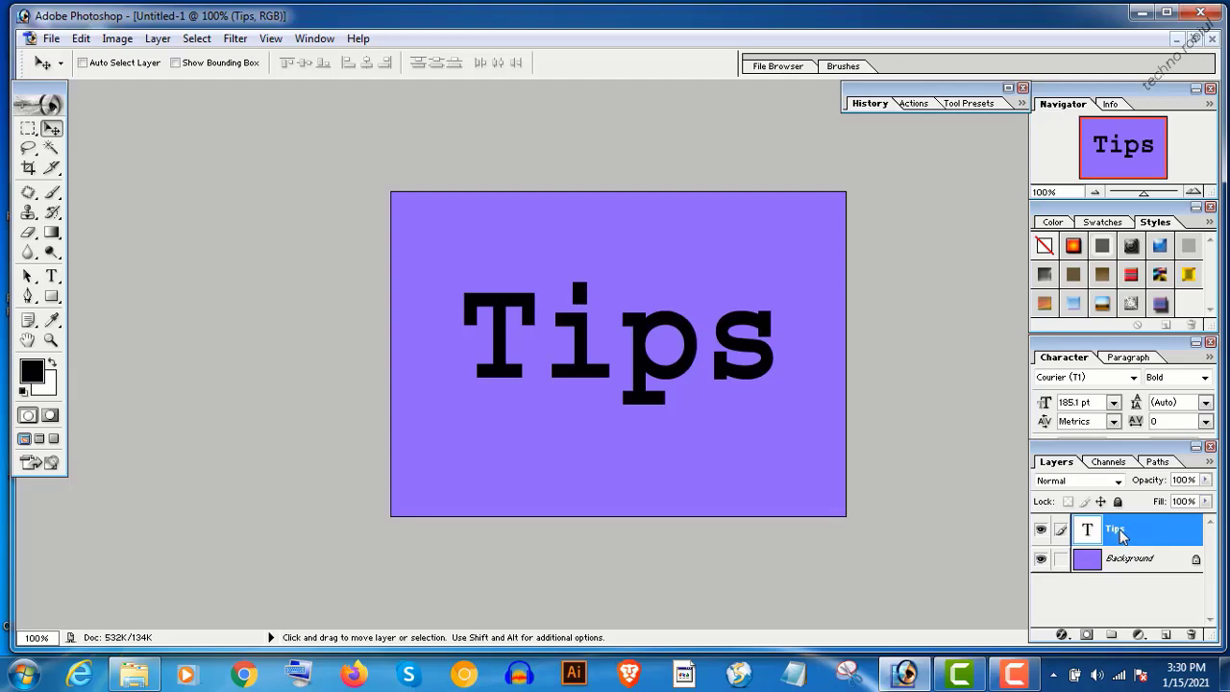
right_click(1120, 535)
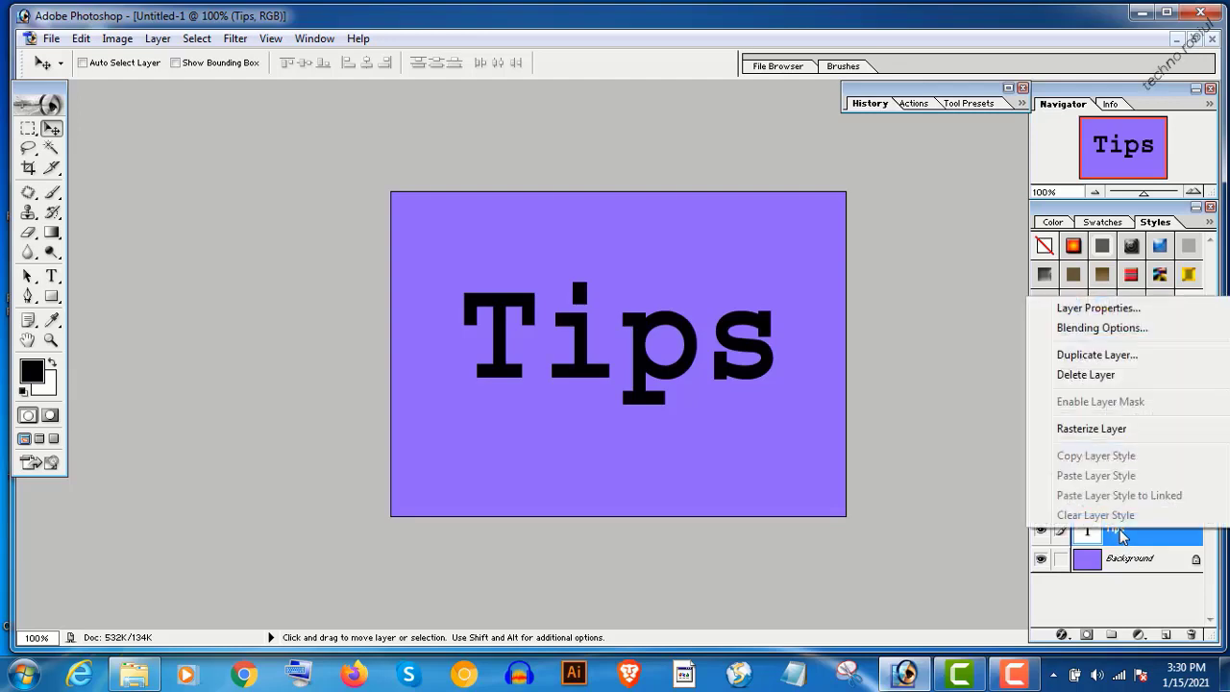
click(1103, 329)
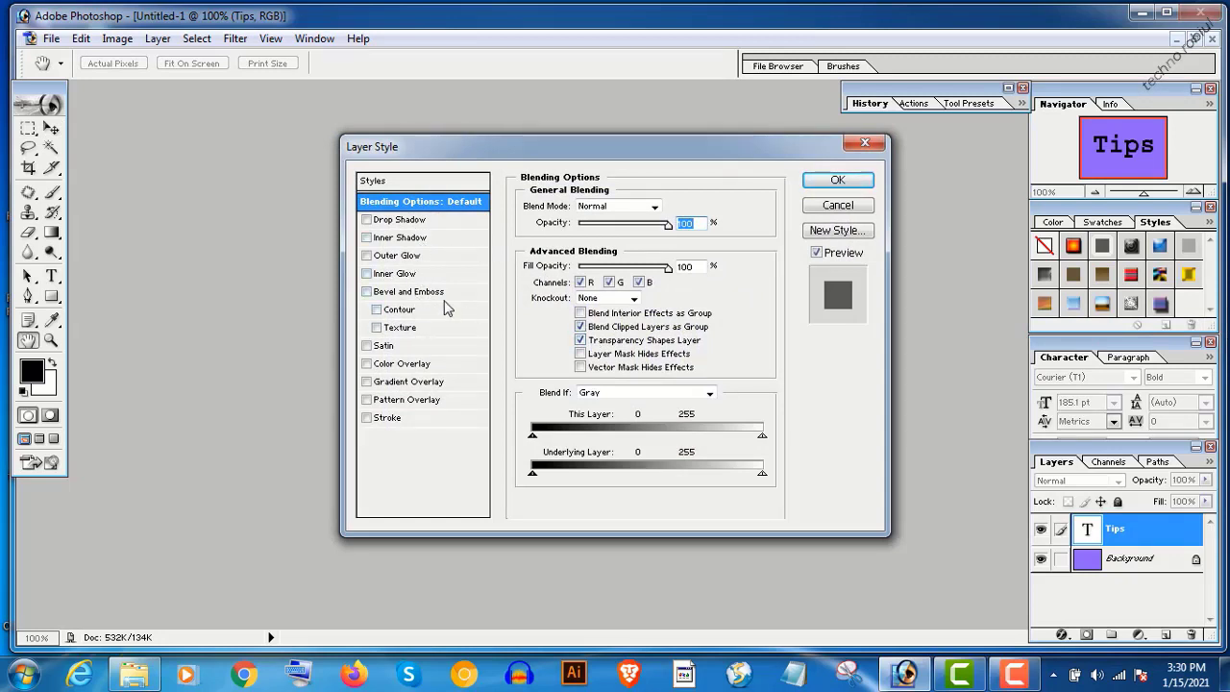
click(405, 291)
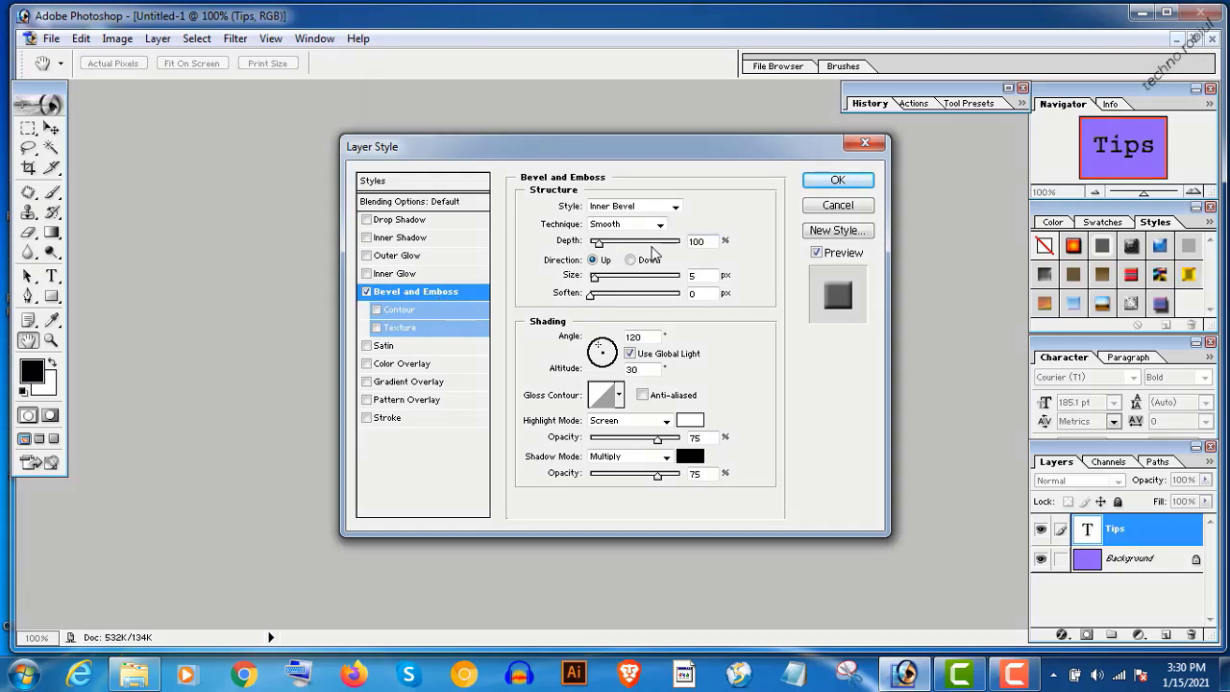
Step: Set the bevel structure to 200% depth, 15 px size and 2 px soften
mouse_move(546, 194)
mouse_down()
mouse_move(631, 241)
mouse_move(713, 242)
mouse_up()
double_click(694, 241)
text(200)
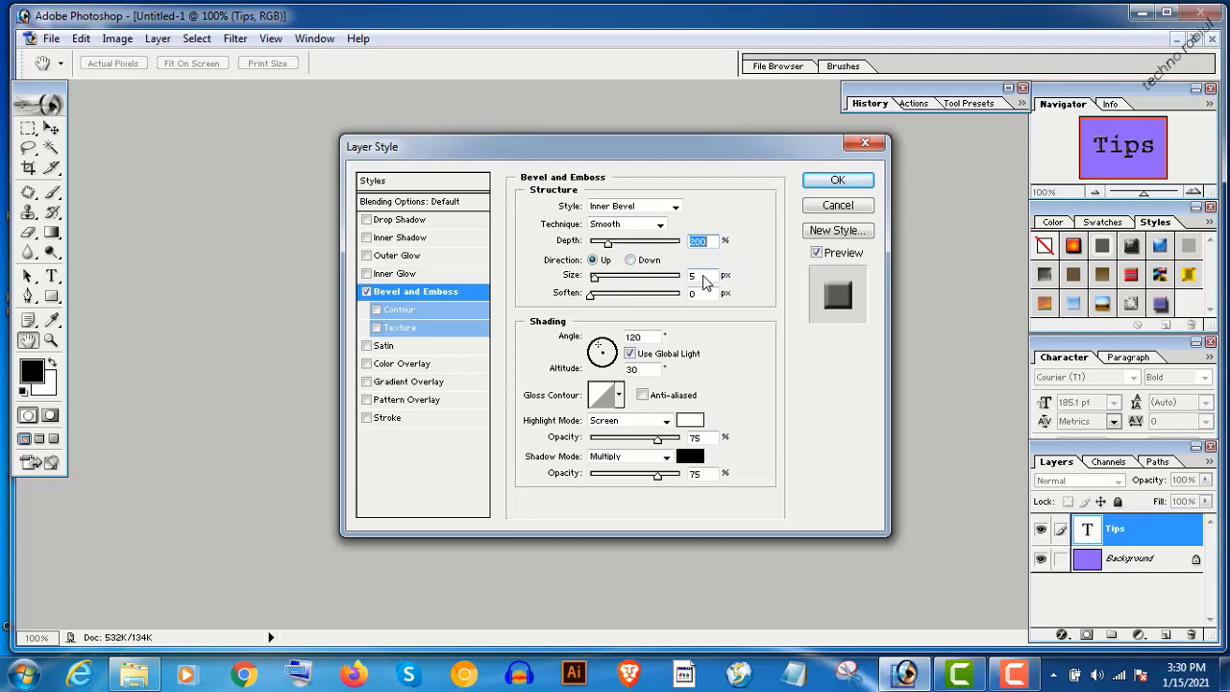
double_click(693, 277)
text(15)
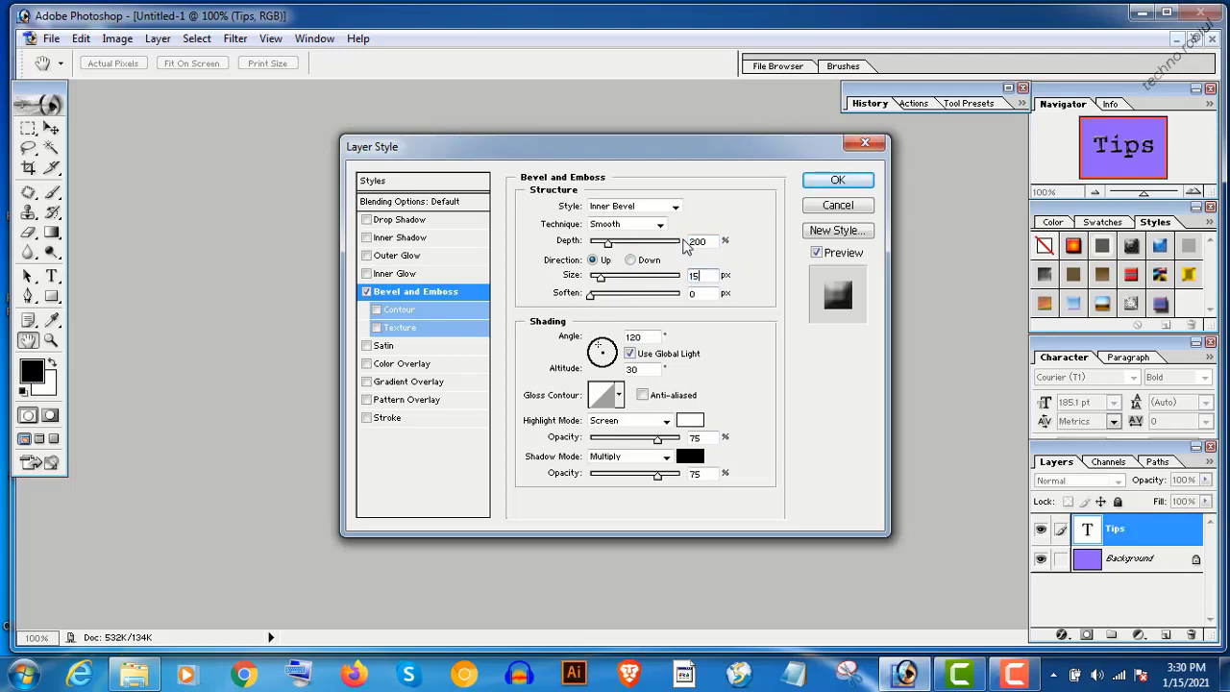
double_click(691, 295)
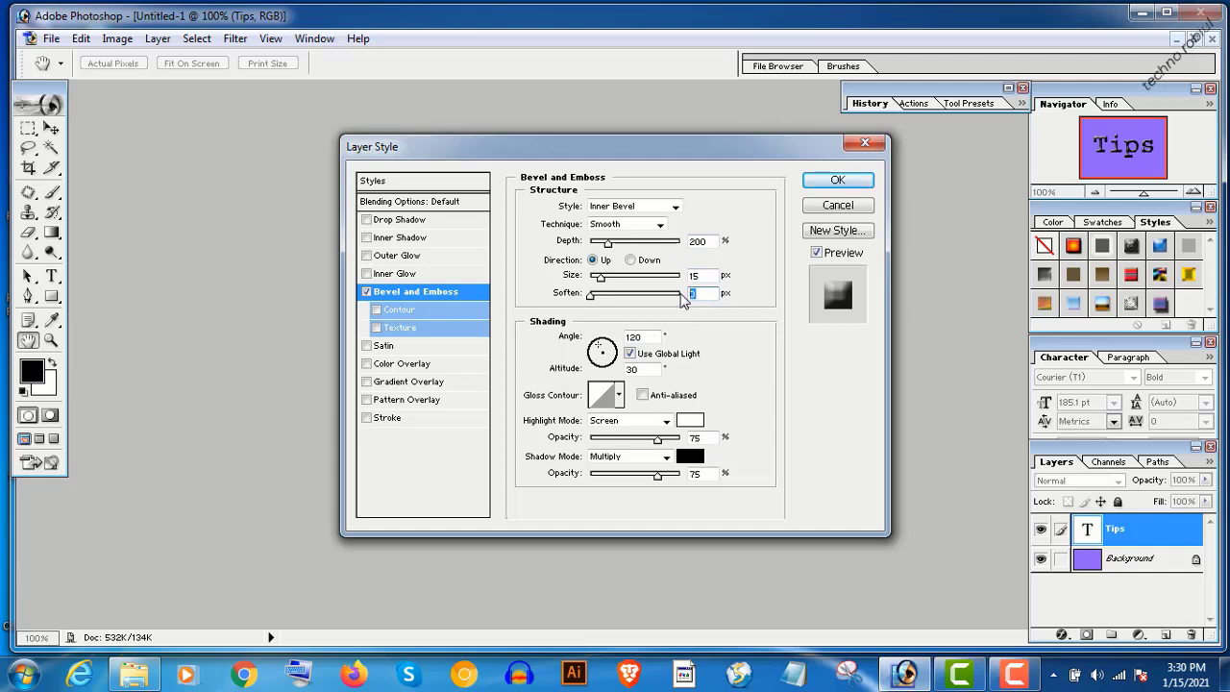
text(2)
click(706, 331)
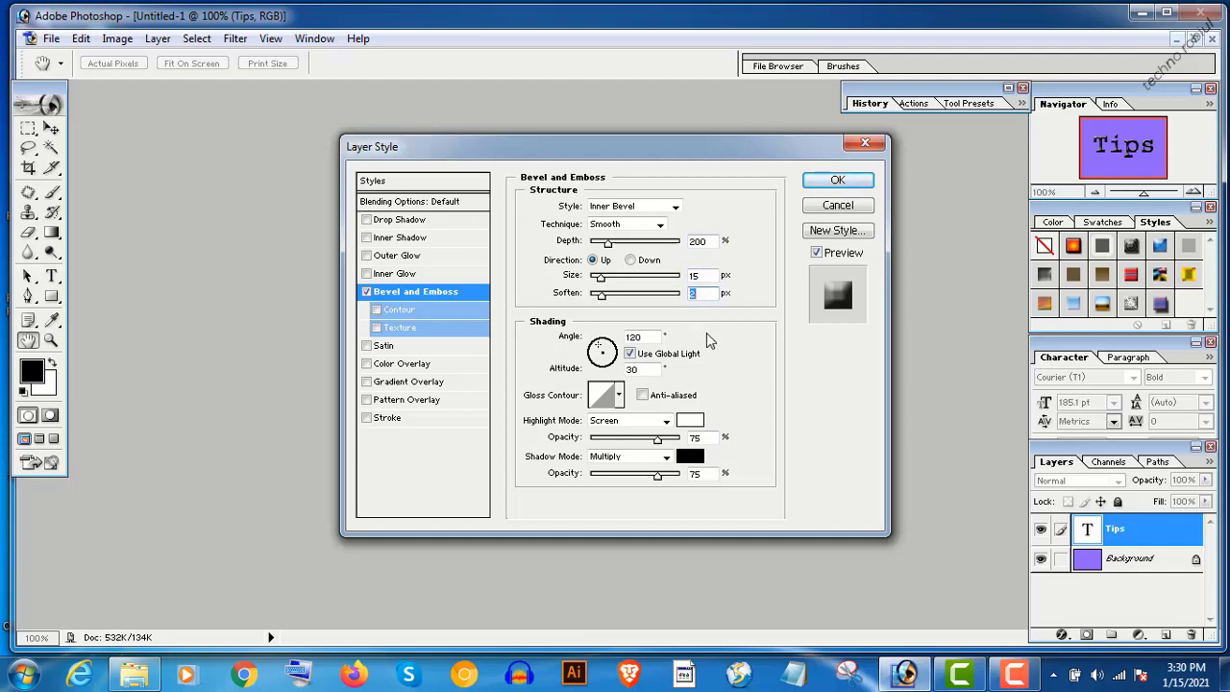
Step: Turn on anti-aliasing for the bevel's gloss contour and apply the Ring contour preset
mouse_move(549, 328)
mouse_down()
mouse_move(566, 344)
mouse_move(705, 381)
mouse_up()
click(642, 395)
click(603, 396)
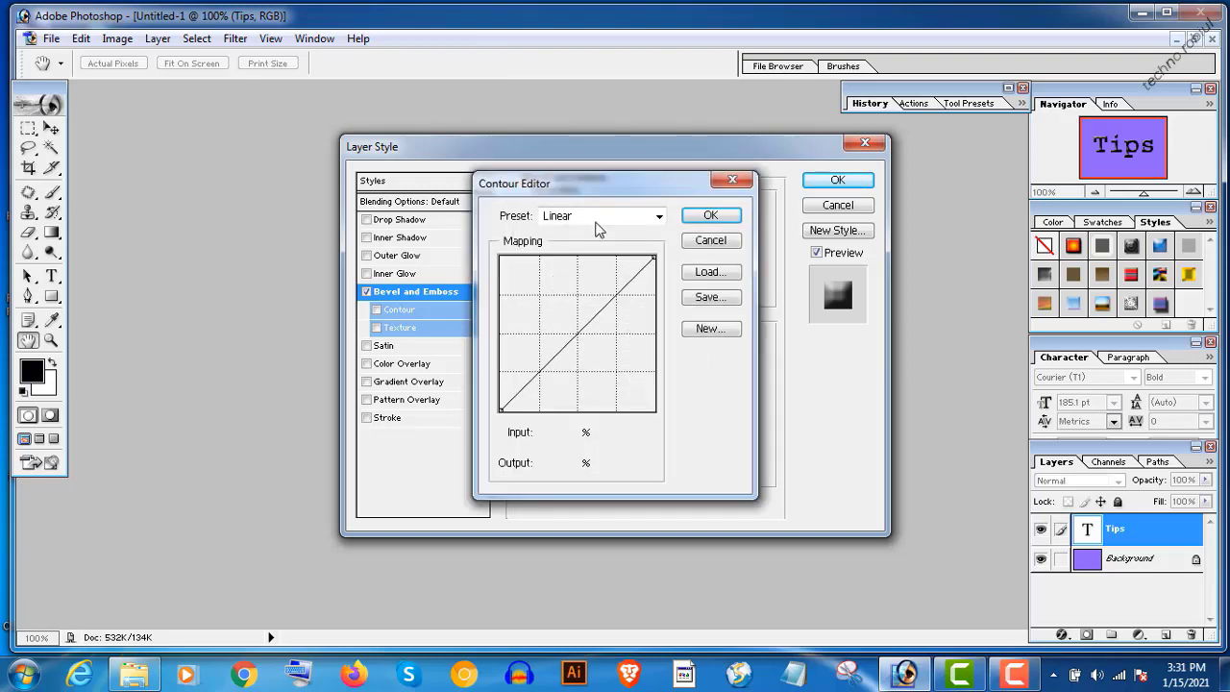
click(657, 216)
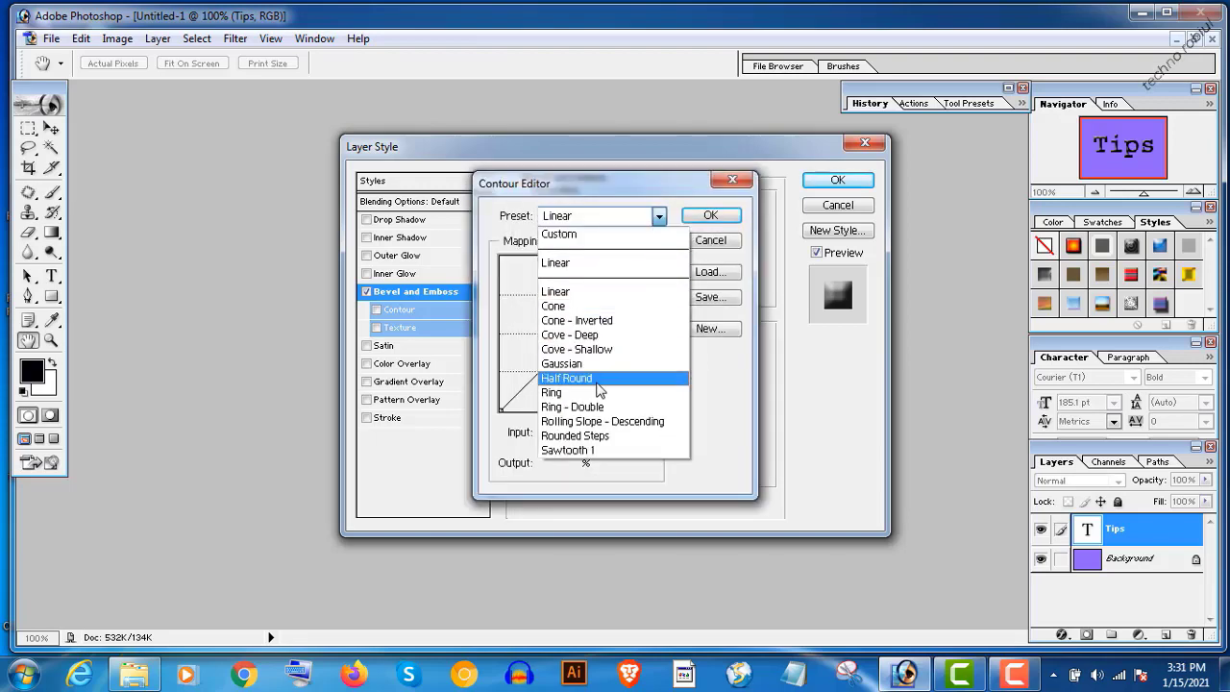
click(594, 392)
click(706, 215)
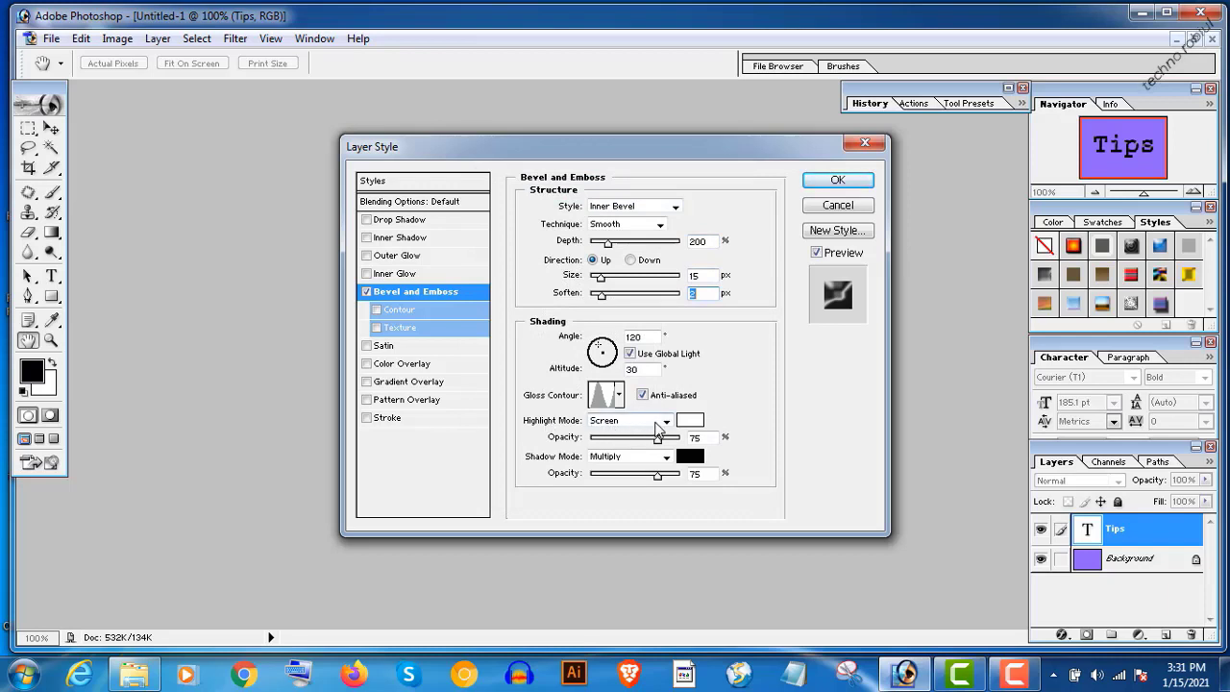
Step: Set the bevel's highlight mode to Linear Dodge with 50% opacity
click(666, 424)
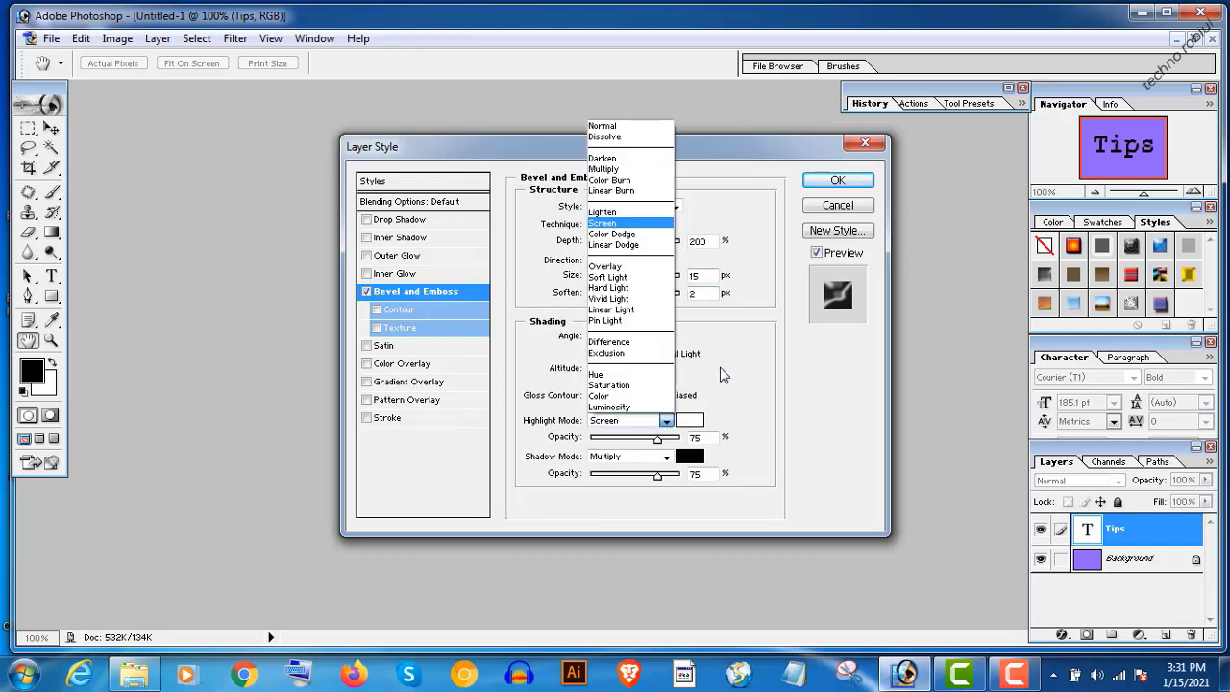
click(641, 246)
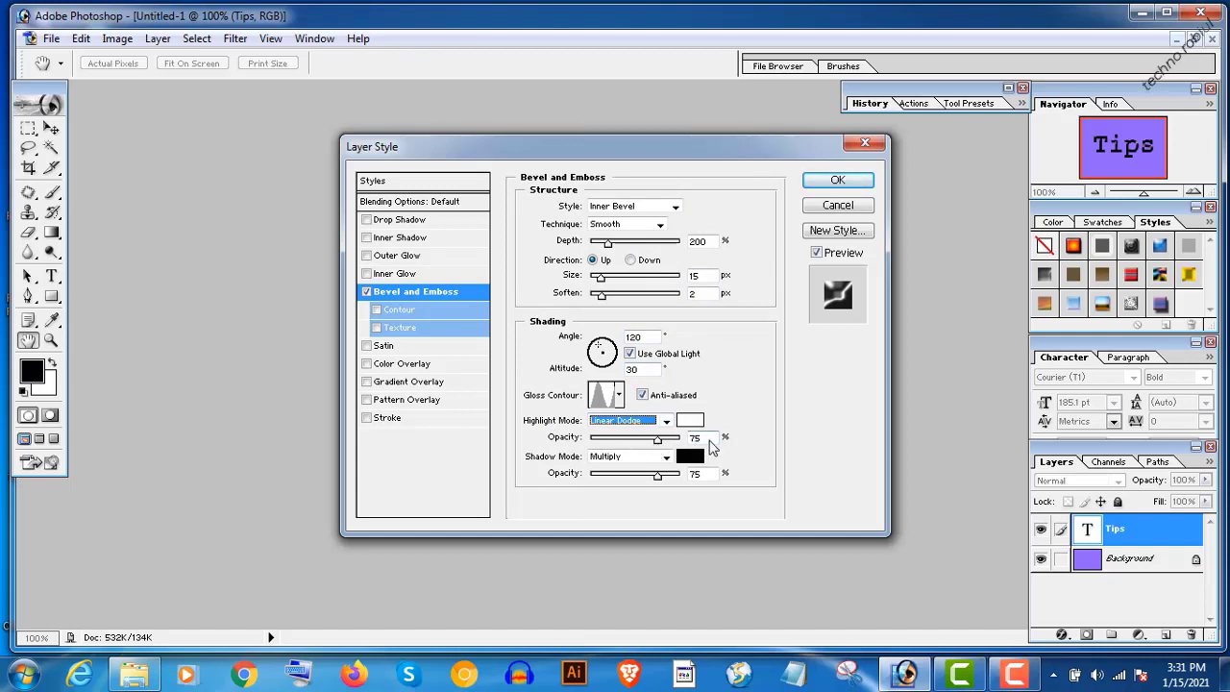
double_click(694, 438)
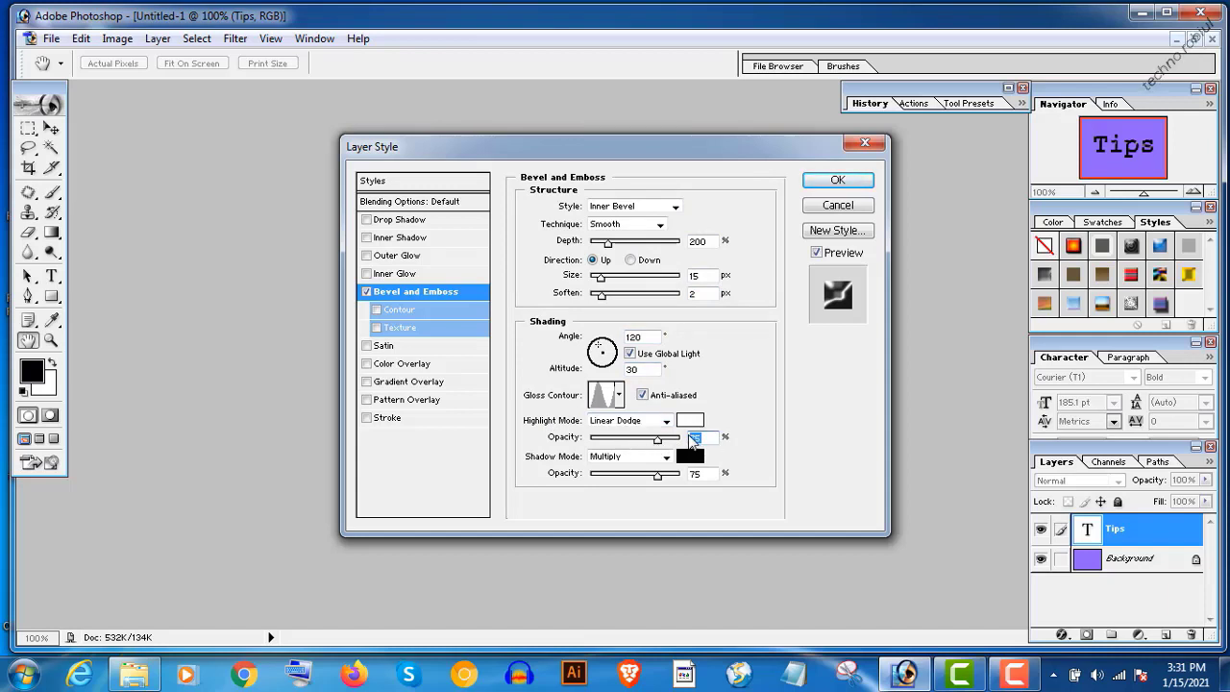
text(50)
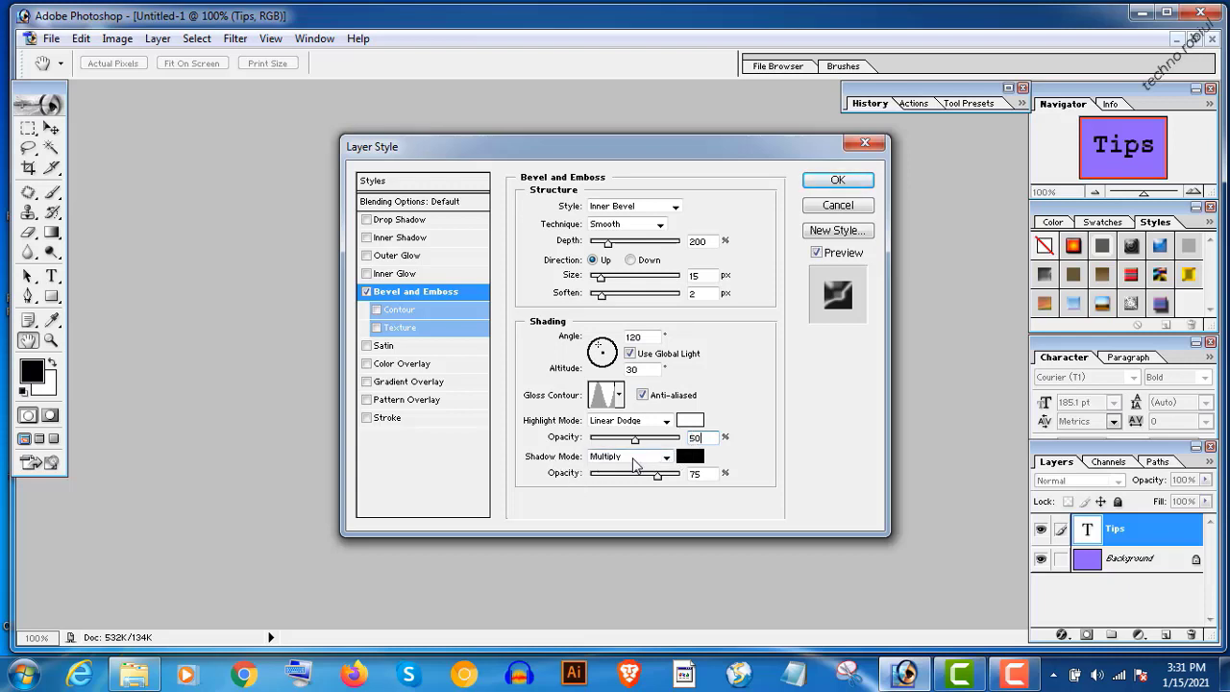
Step: Set the bevel's shadow mode to Linear Burn with 5% opacity
click(665, 457)
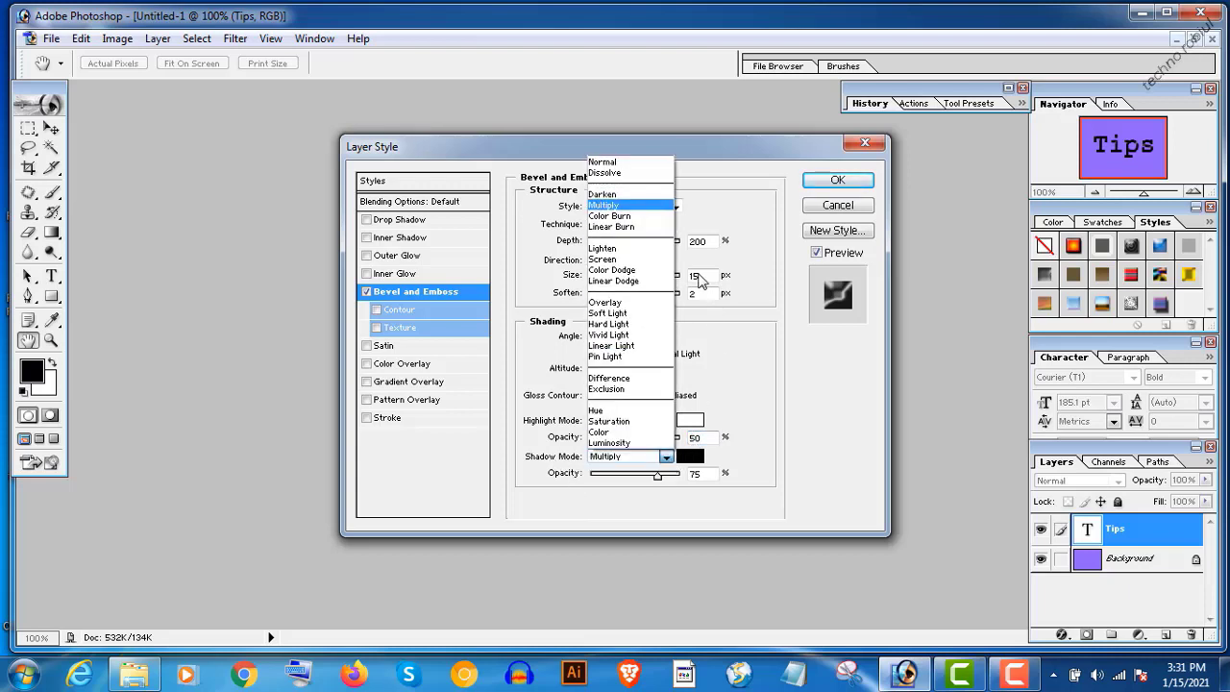
click(638, 231)
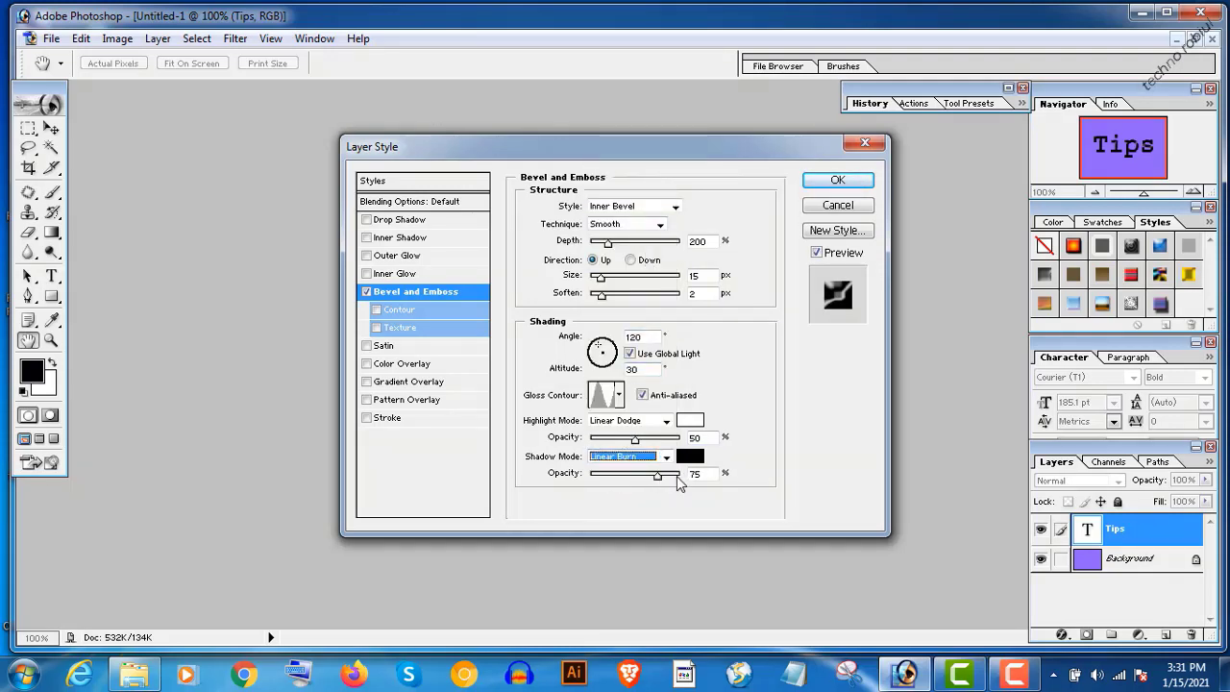
double_click(694, 474)
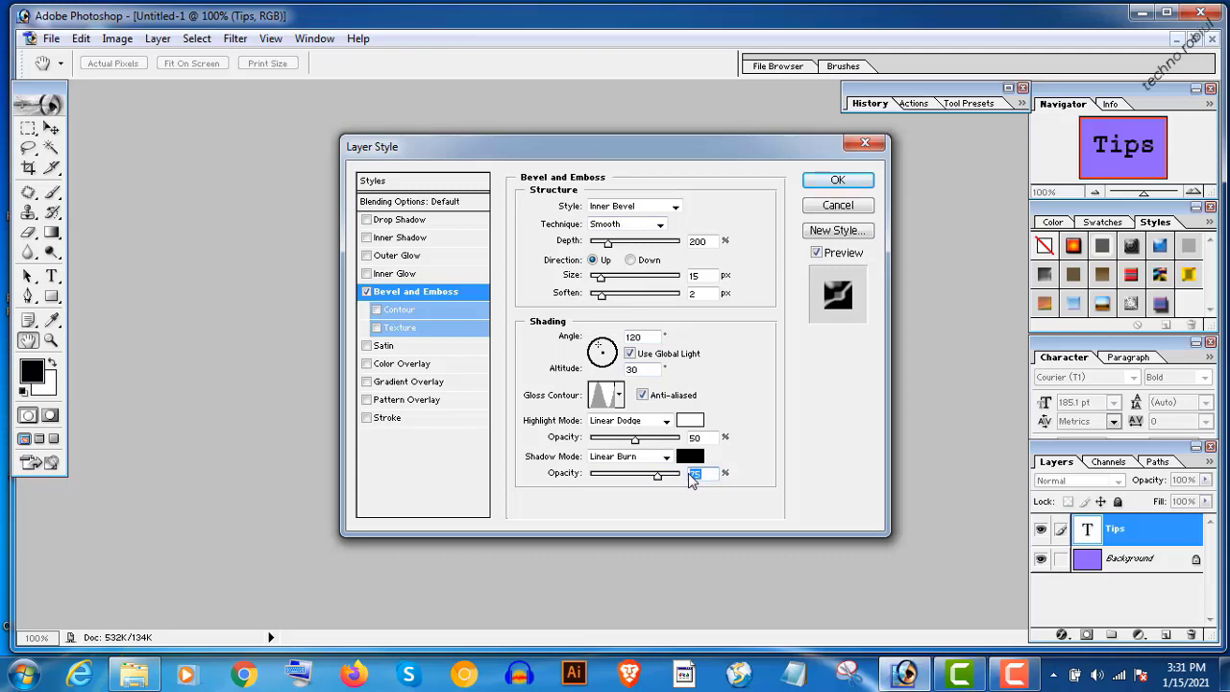
text(5)
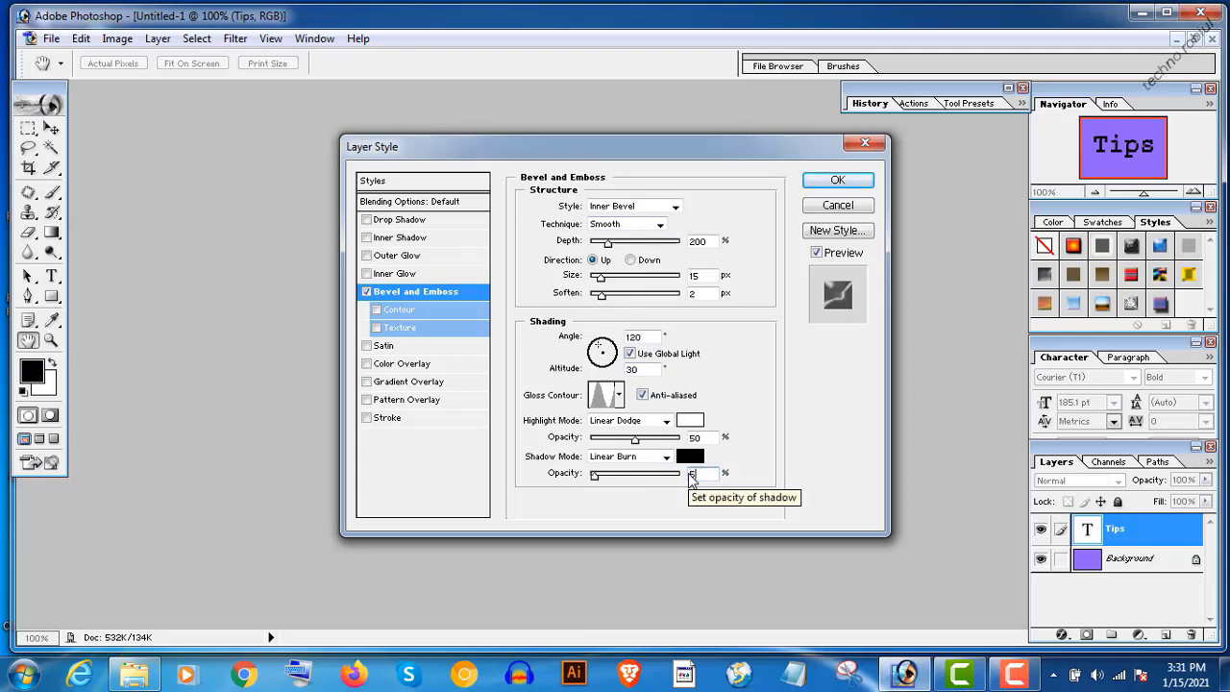
Step: Set the bevel's shadow opacity to 50% and enable its anti-aliased Contour with the Ring preset
text(0)
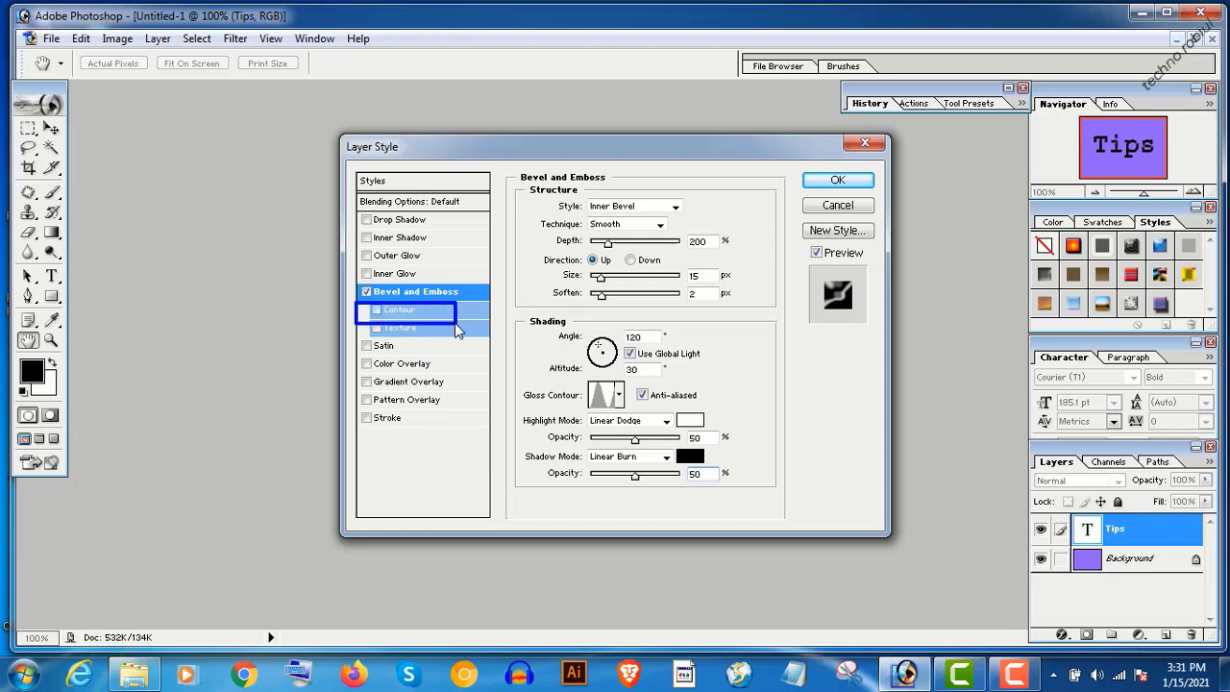
click(389, 313)
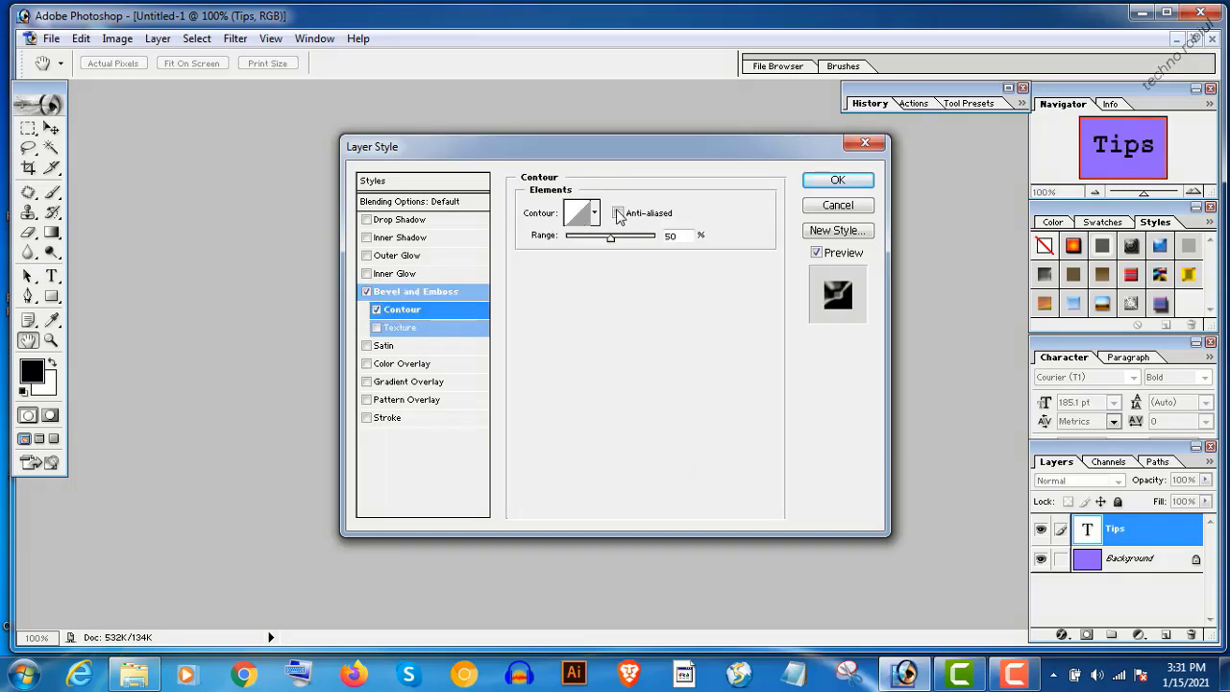
click(618, 213)
click(579, 216)
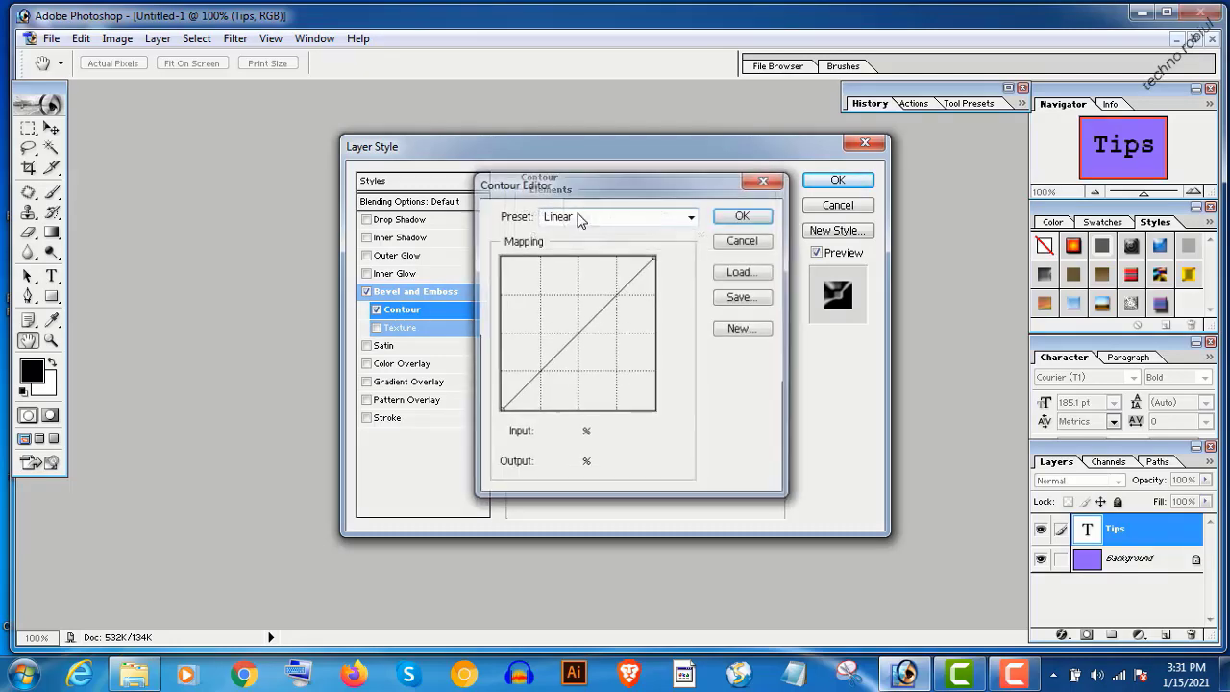
click(691, 217)
click(620, 380)
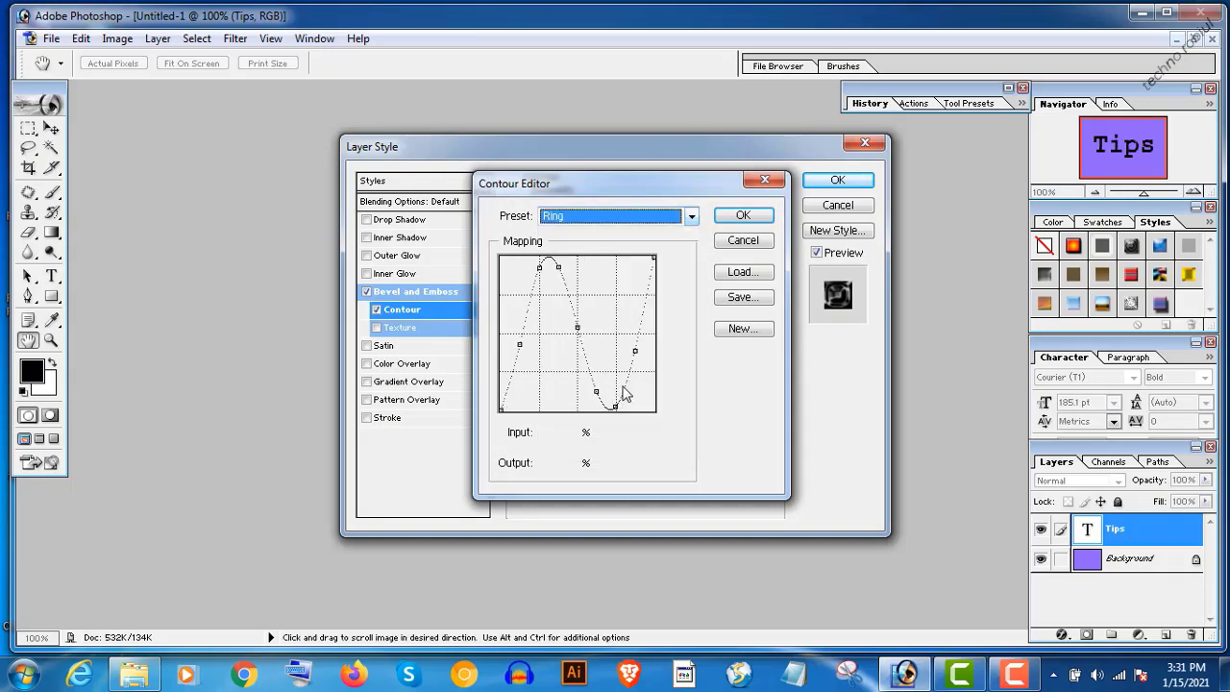
click(743, 215)
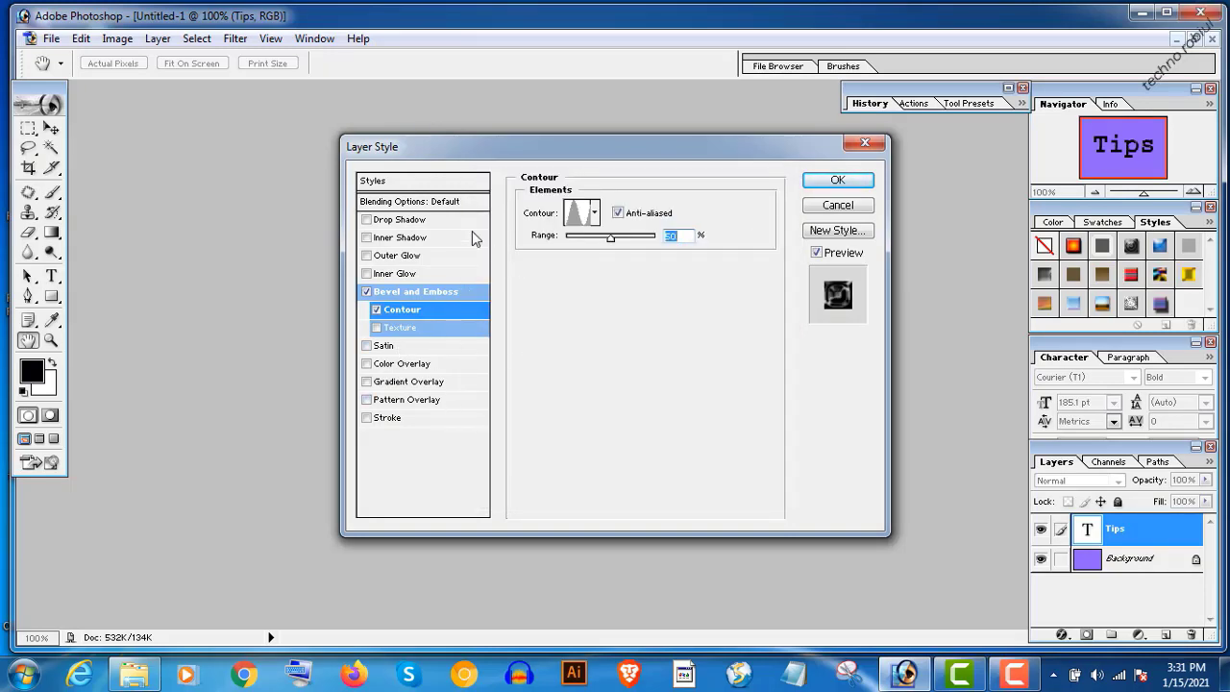
Step: Add a drop shadow with 15 px distance, 10% spread and 15 px size, and apply the layer style
click(403, 221)
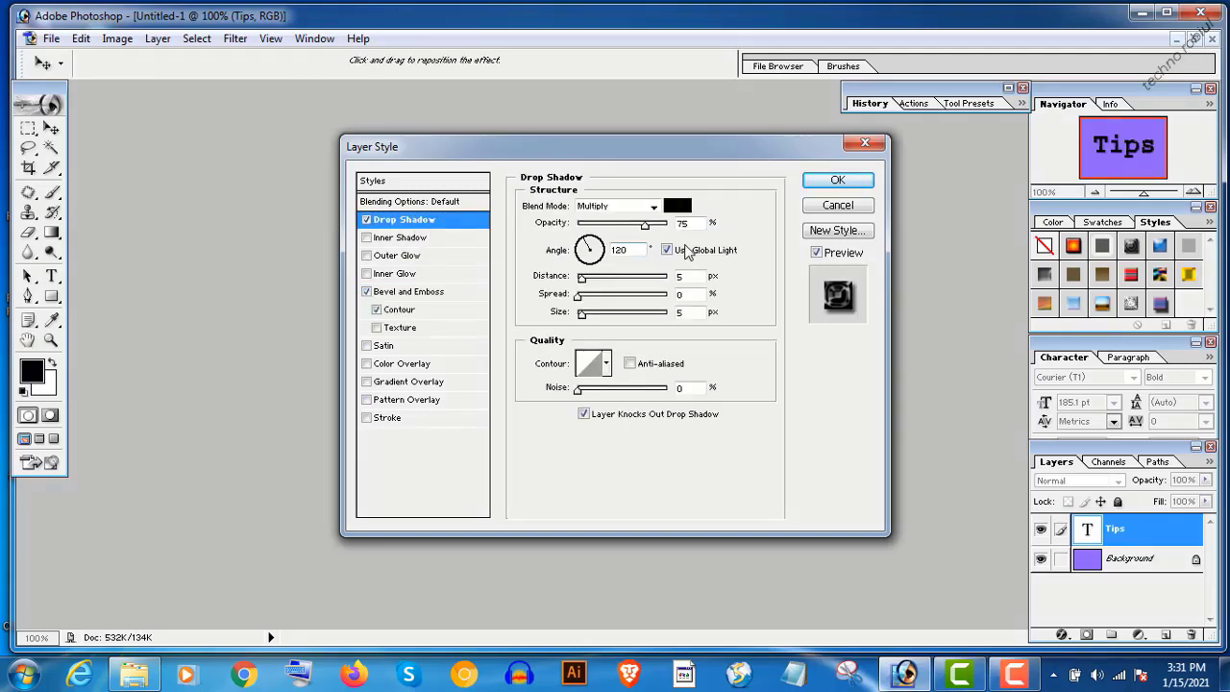
mouse_move(534, 198)
mouse_down()
mouse_move(544, 219)
mouse_move(765, 282)
mouse_move(759, 275)
mouse_up()
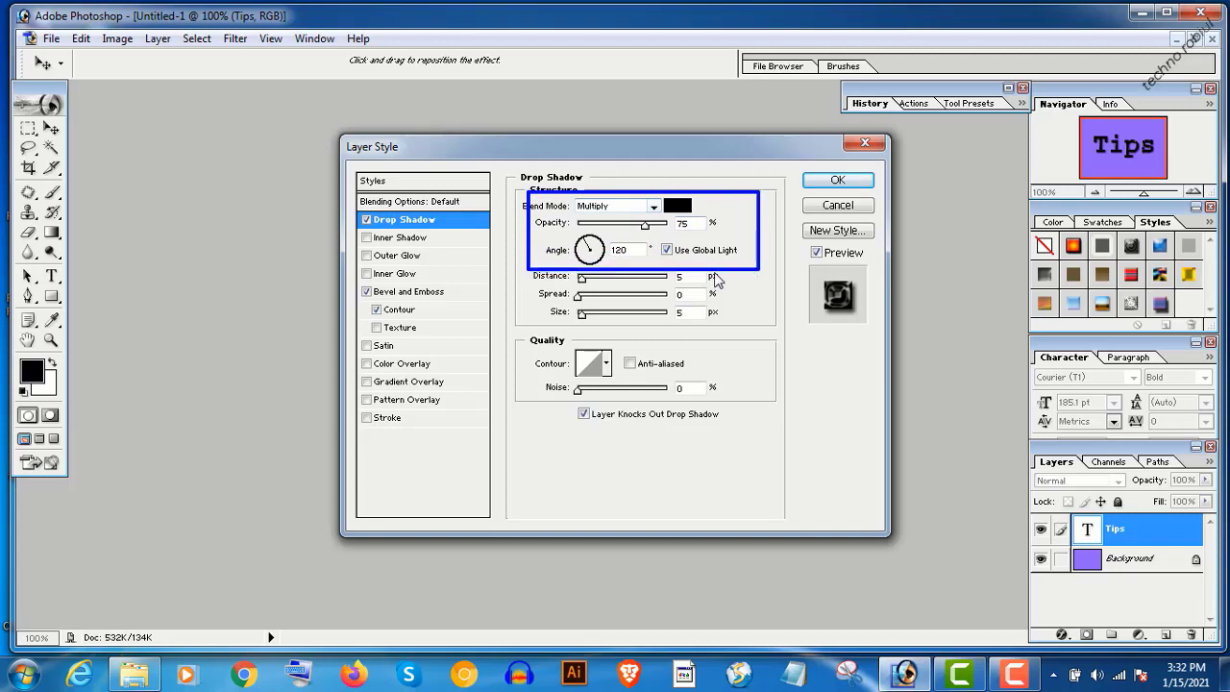
key(Escape)
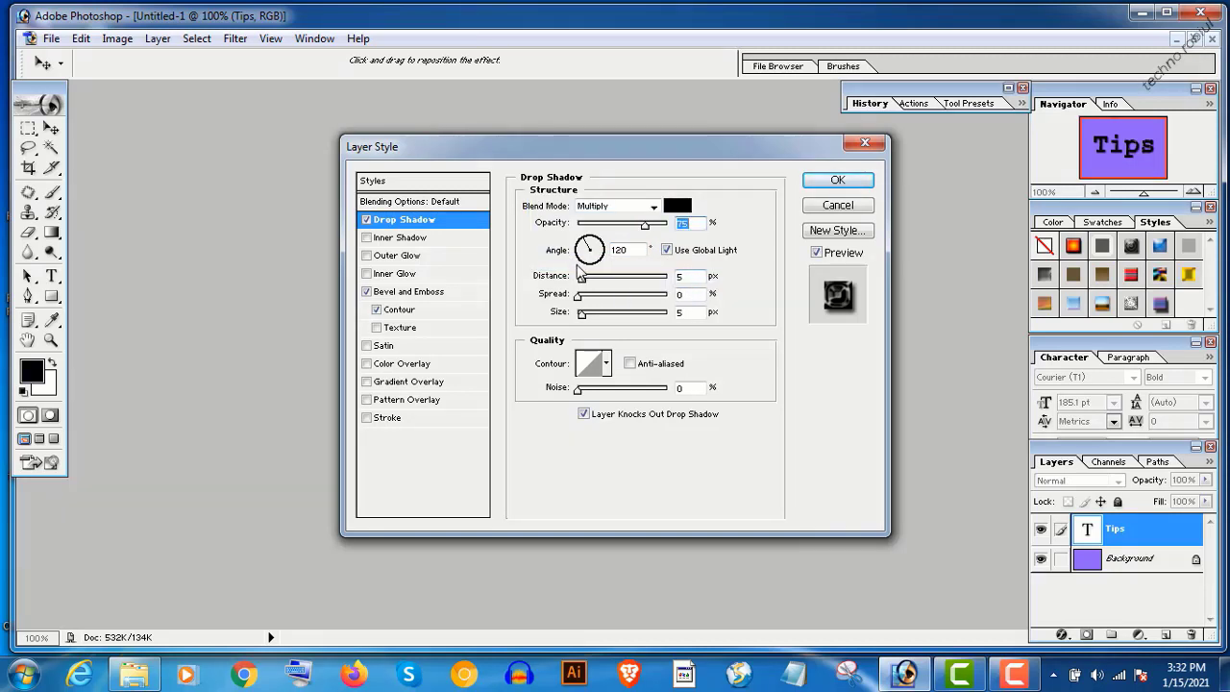
mouse_move(578, 267)
mouse_down()
mouse_move(715, 291)
mouse_move(721, 319)
mouse_up()
key(Escape)
double_click(678, 277)
text(15)
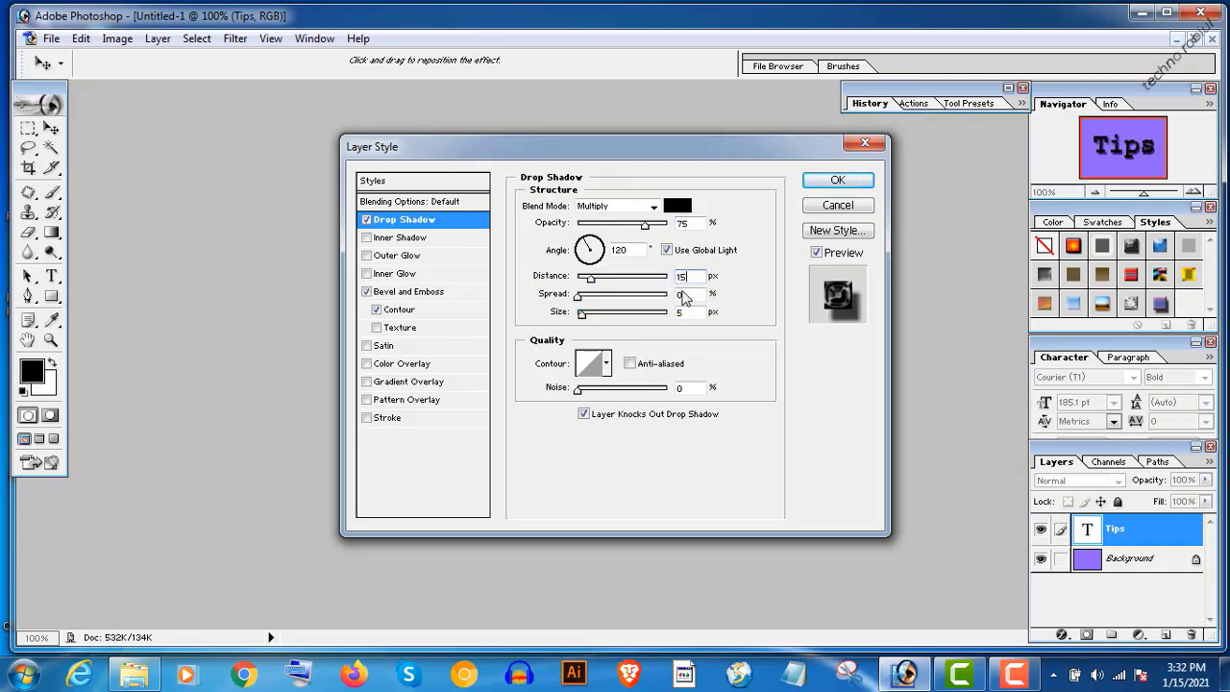
double_click(676, 294)
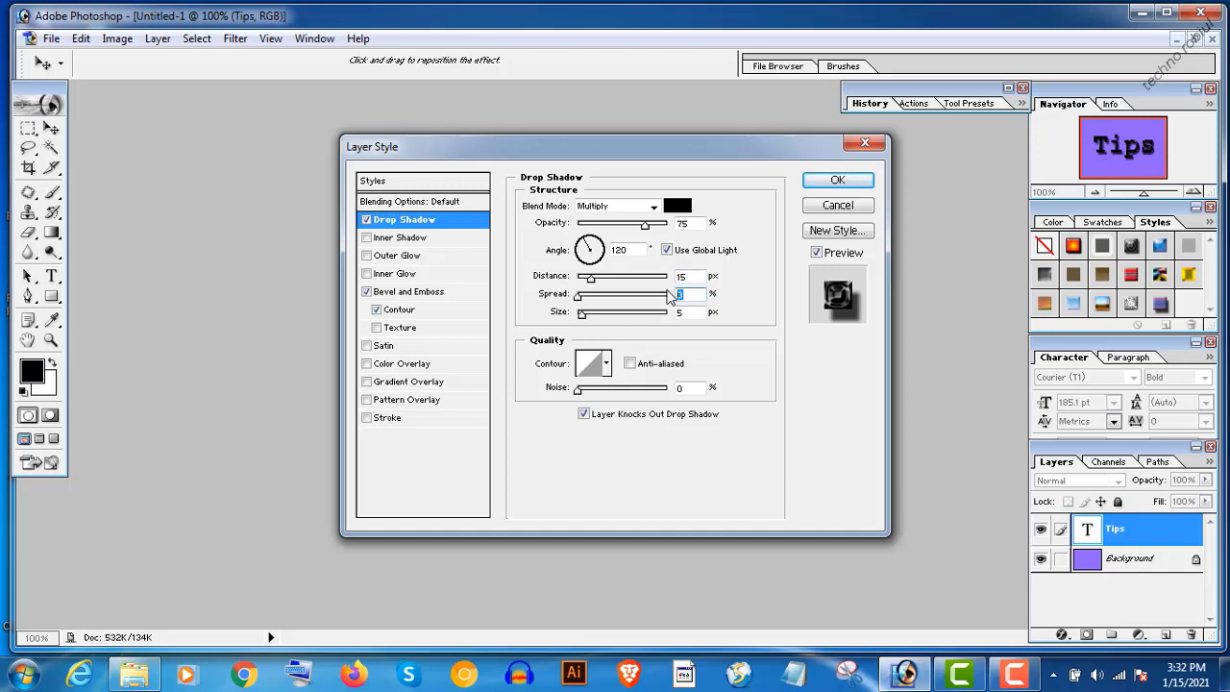
text(10)
double_click(671, 314)
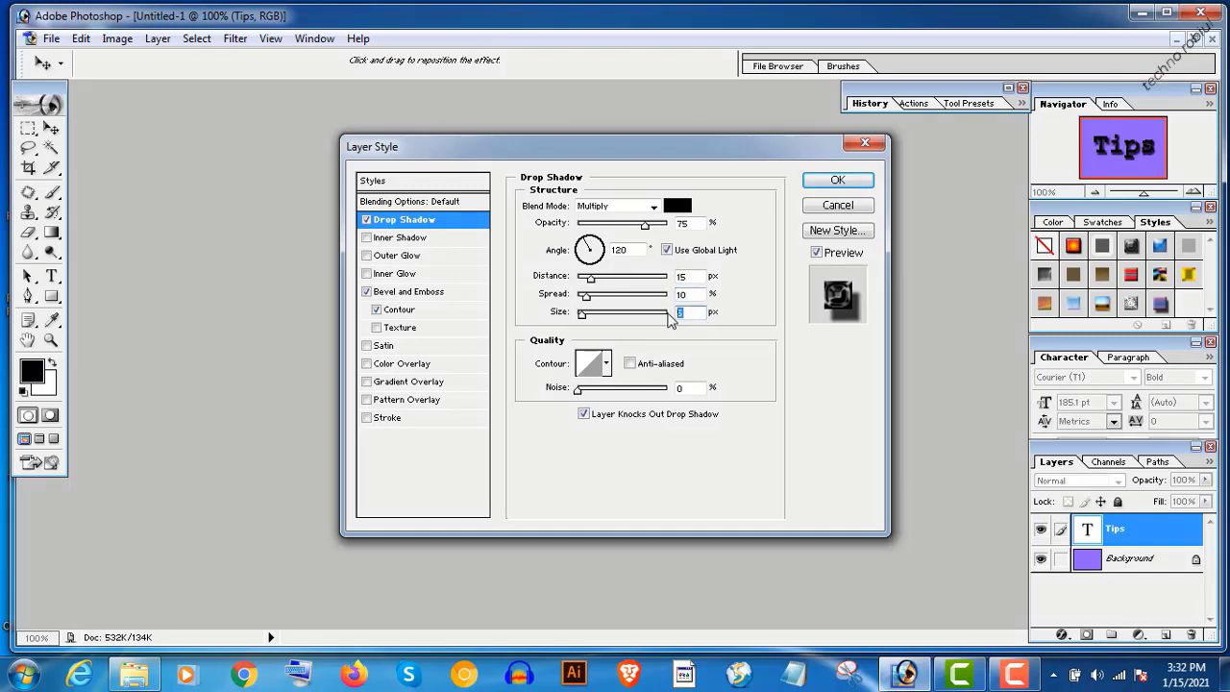
text(15)
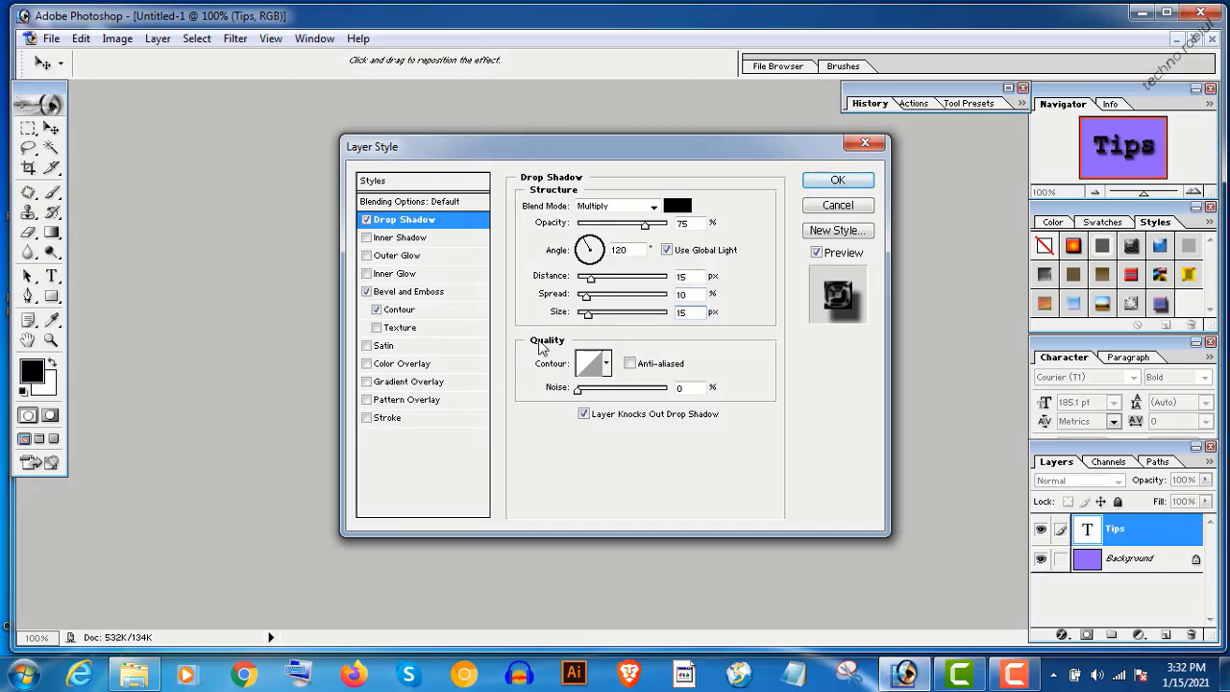
click(836, 181)
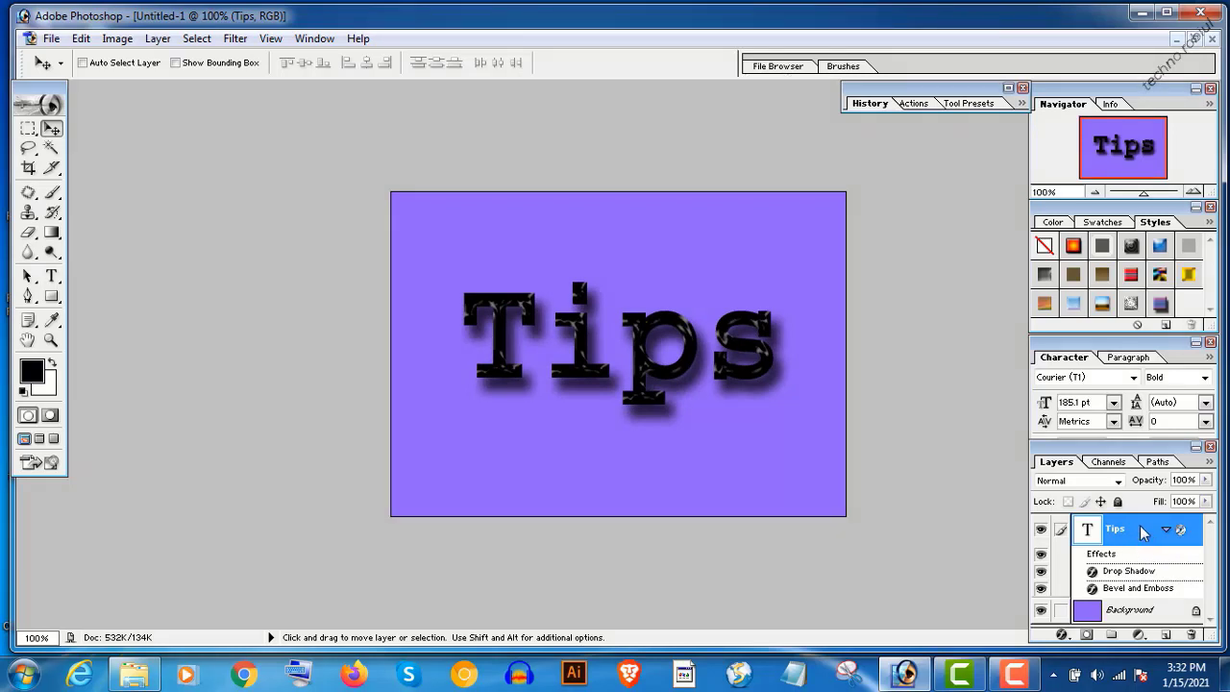
Step: Reduce the Tips text layer's fill to 0%
click(1206, 501)
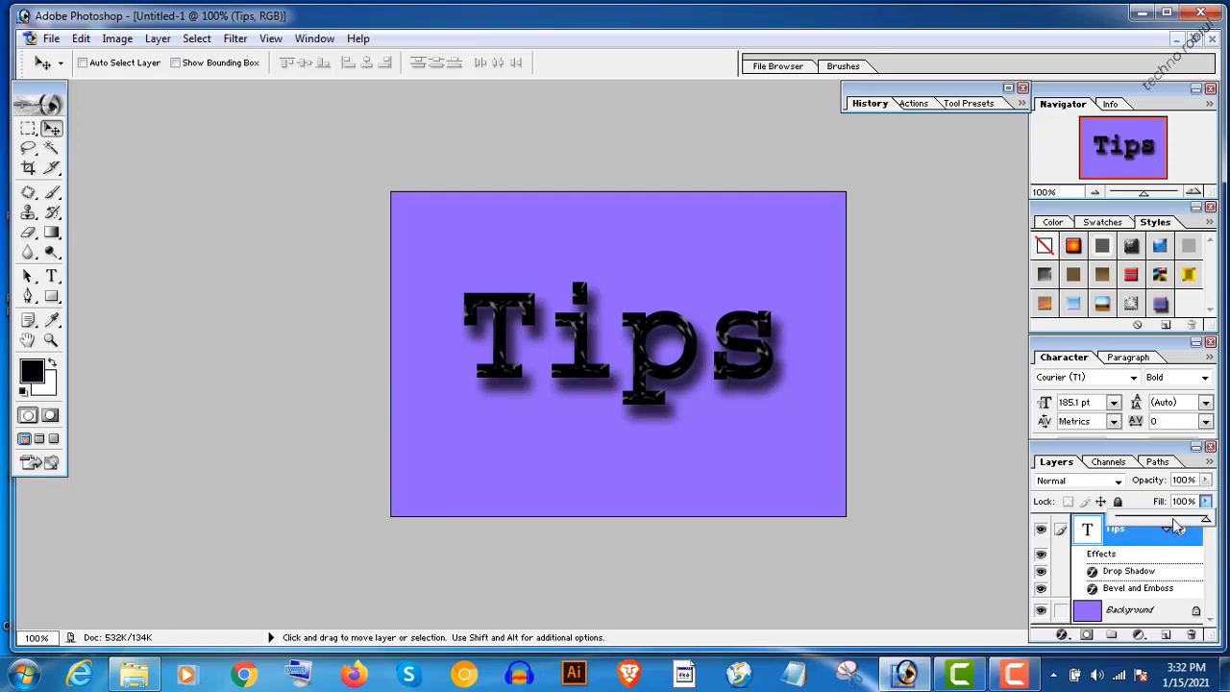
drag(1124, 531, 1095, 524)
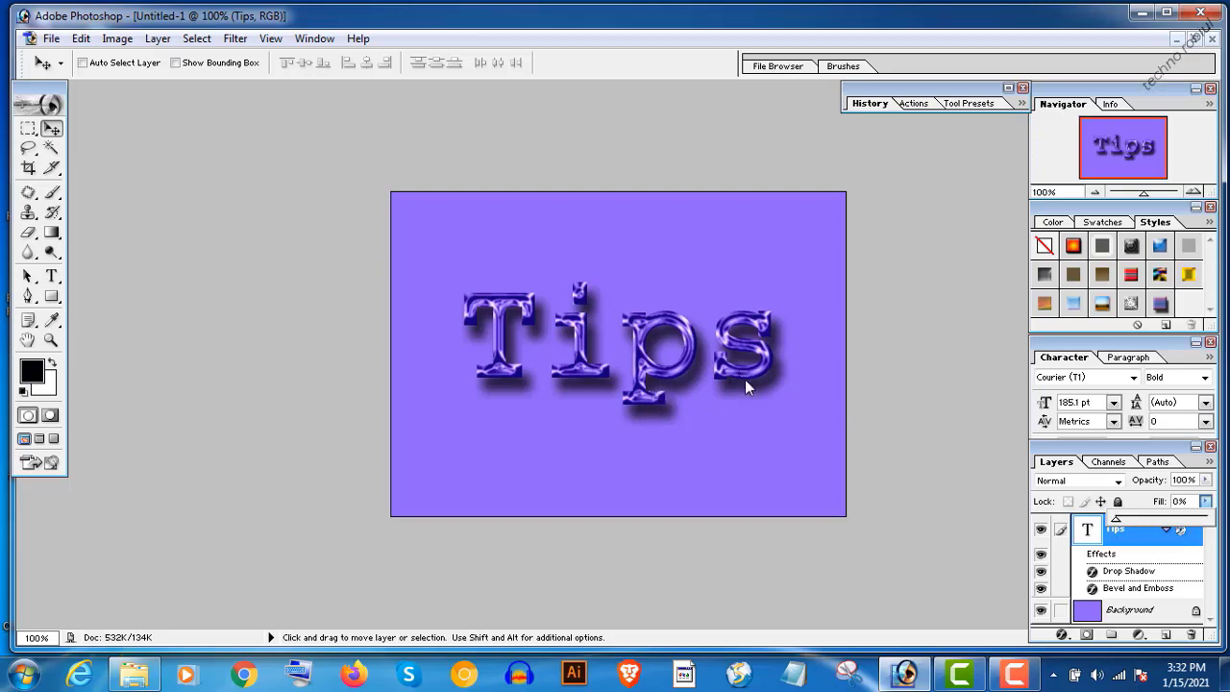
click(1153, 540)
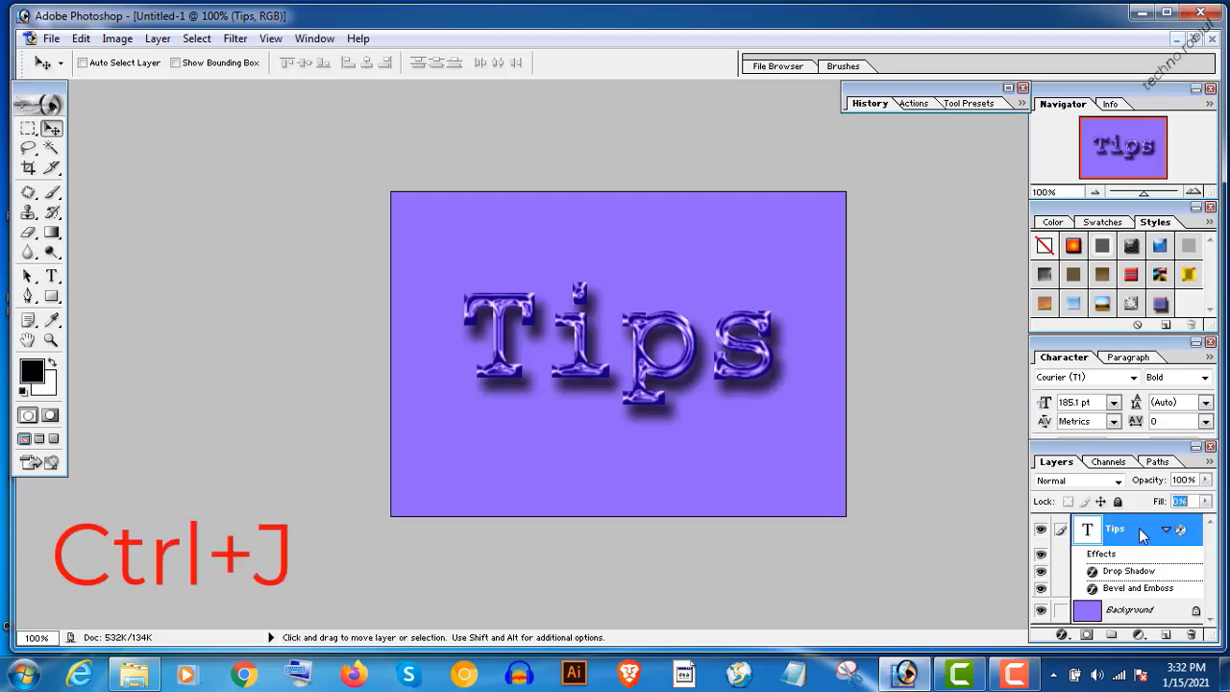
Step: Duplicate the Tips text layer with its effects and select the original Tips layer beneath the copy
key(ctrl+j)
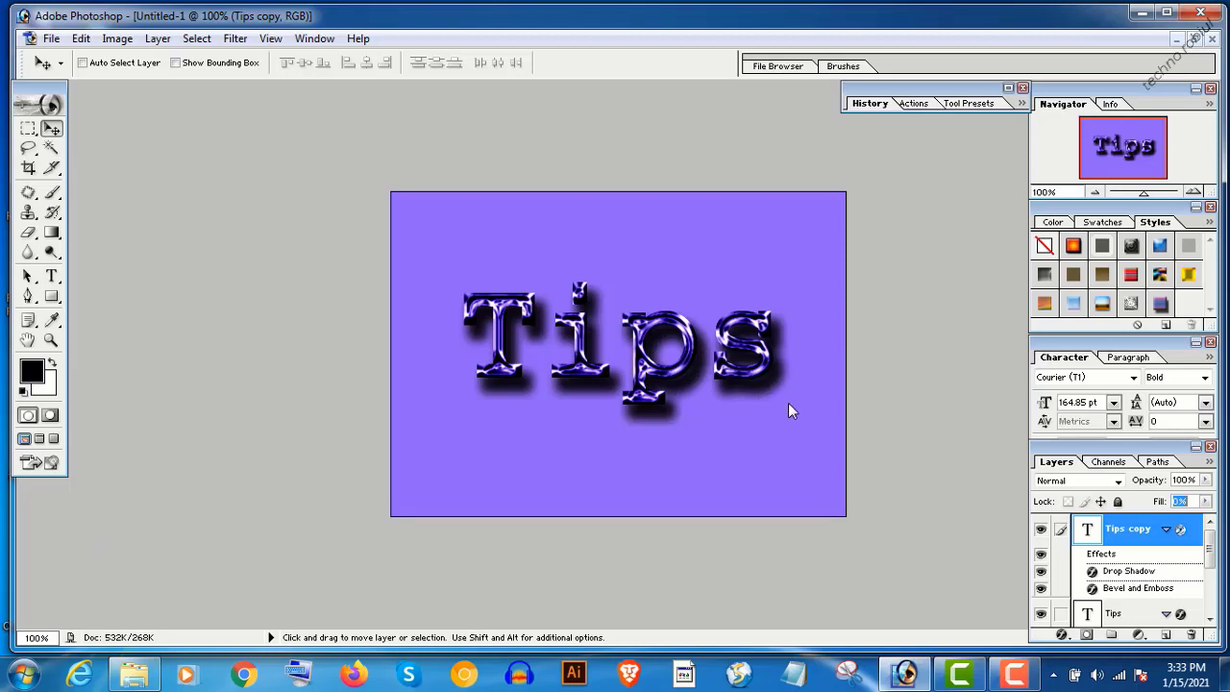
key(alt+bracketleft)
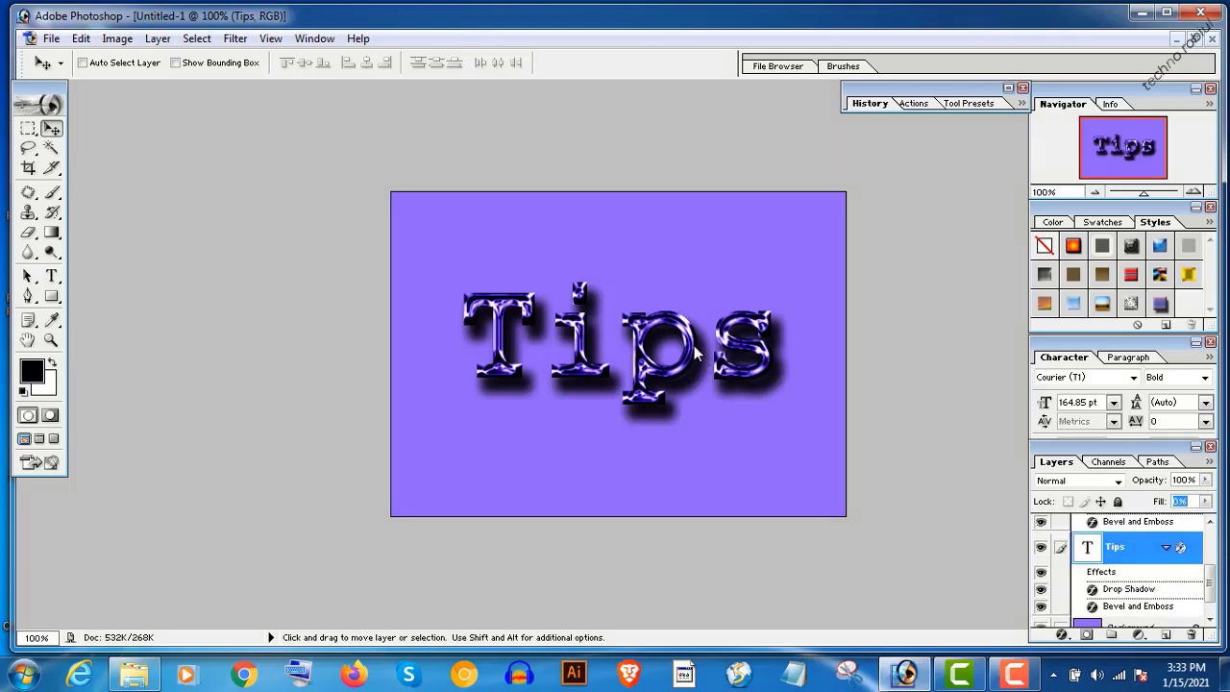